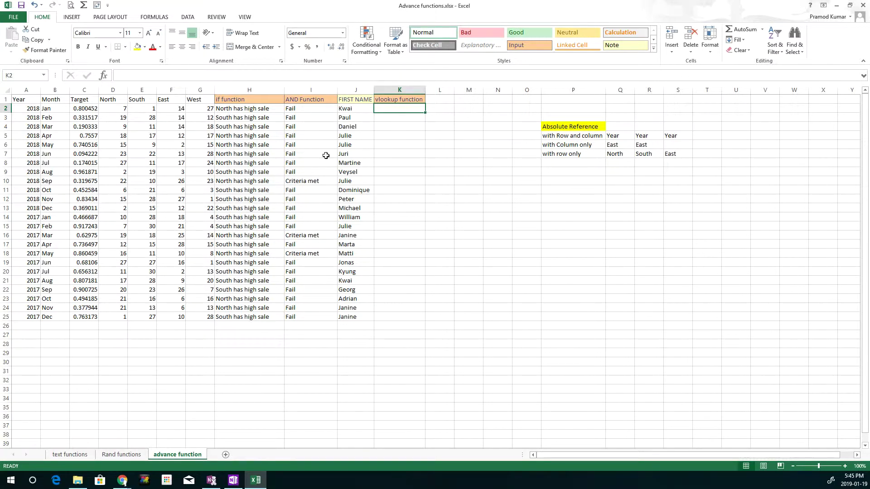
Compare the FIRST NAME column on the advance function sheet with the one on the text functions sheet.
{"action": "left_click_drag", "start_coordinate": [354, 100], "coordinate": [359, 318]}
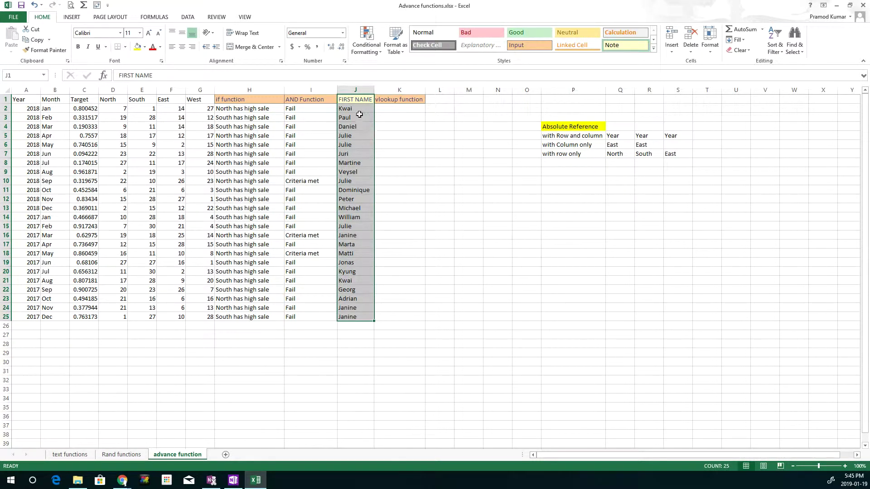
{"action": "left_click", "coordinate": [70, 455]}
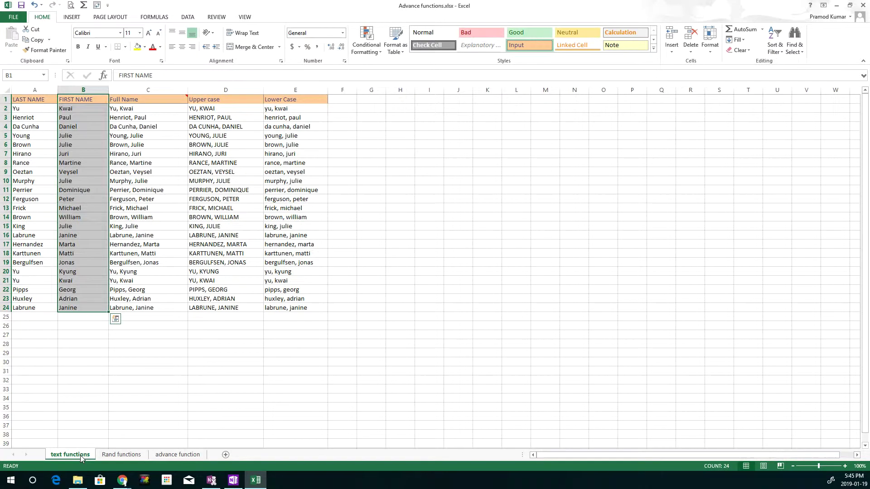
{"action": "left_click", "coordinate": [81, 152]}
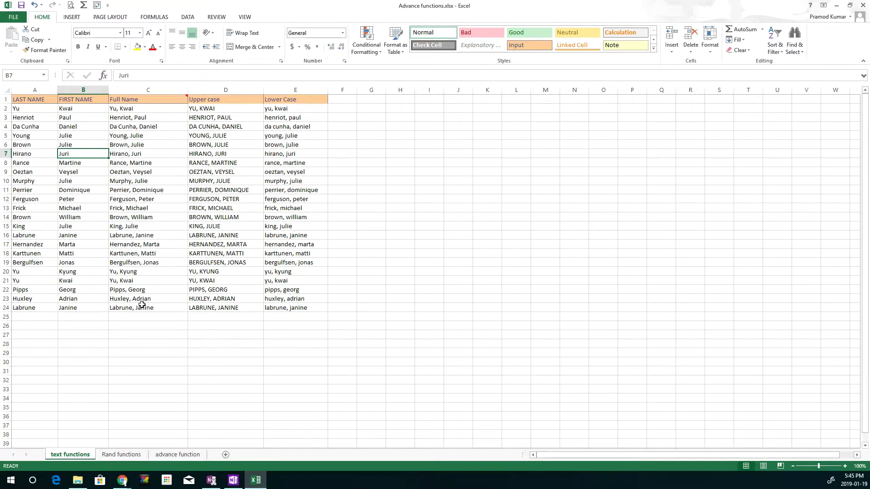
{"action": "left_click", "coordinate": [177, 454]}
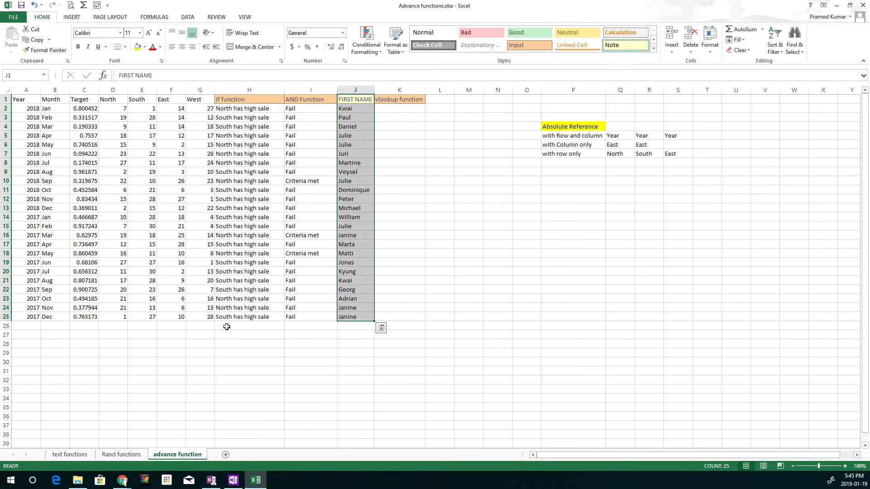
{"action": "left_click", "coordinate": [330, 126]}
{"action": "left_click", "coordinate": [349, 118]}
{"action": "left_click", "coordinate": [344, 171]}
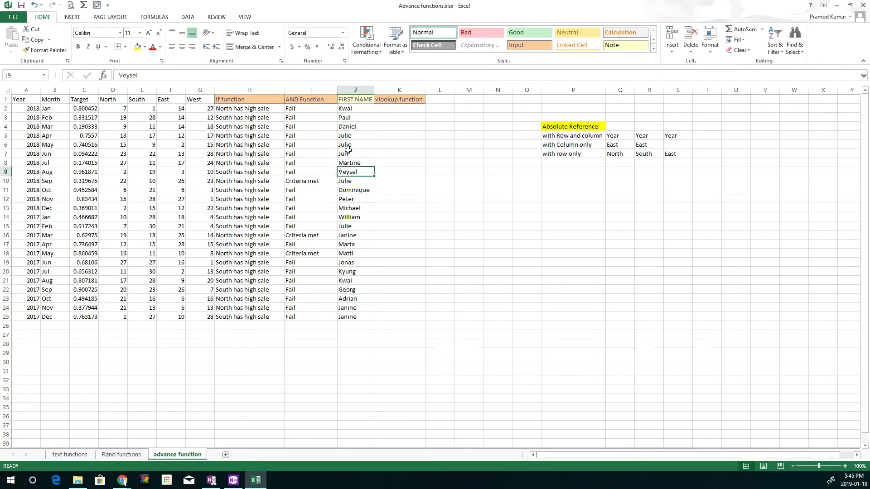
{"action": "left_click", "coordinate": [348, 137]}
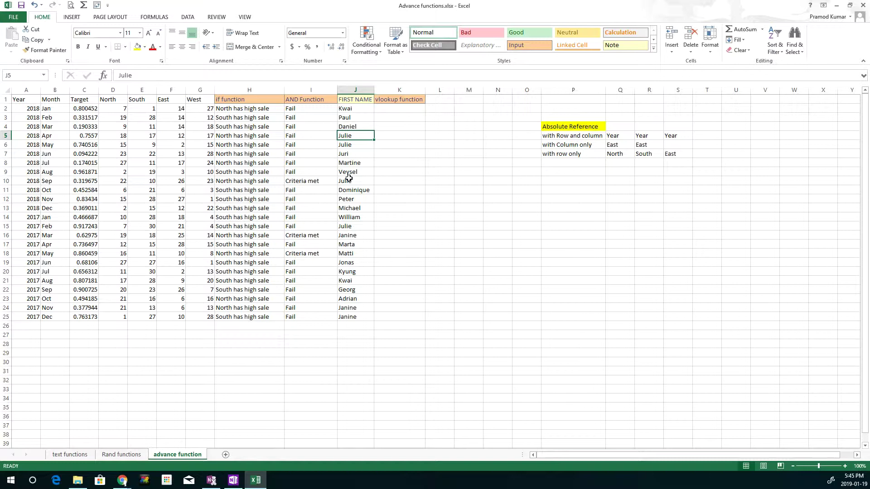
{"action": "left_click", "coordinate": [350, 110]}
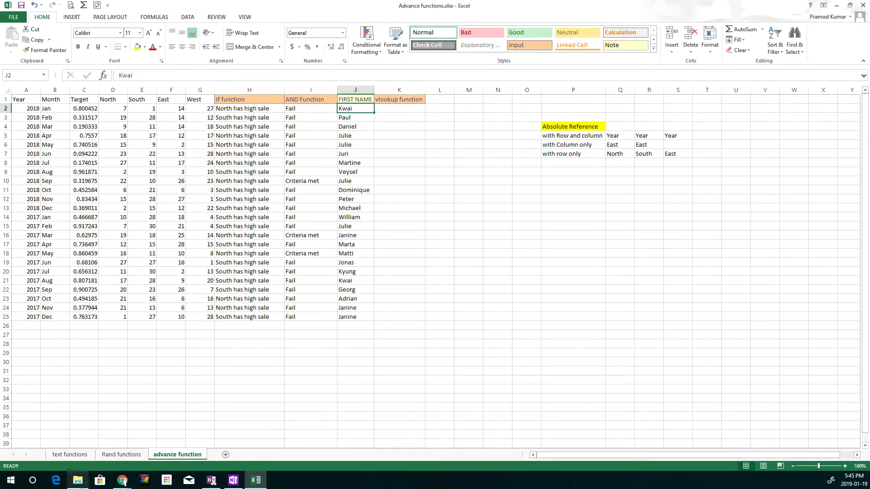
Examine the Full Name and Upper case formulas on the text functions sheet.
{"action": "left_click", "coordinate": [131, 457]}
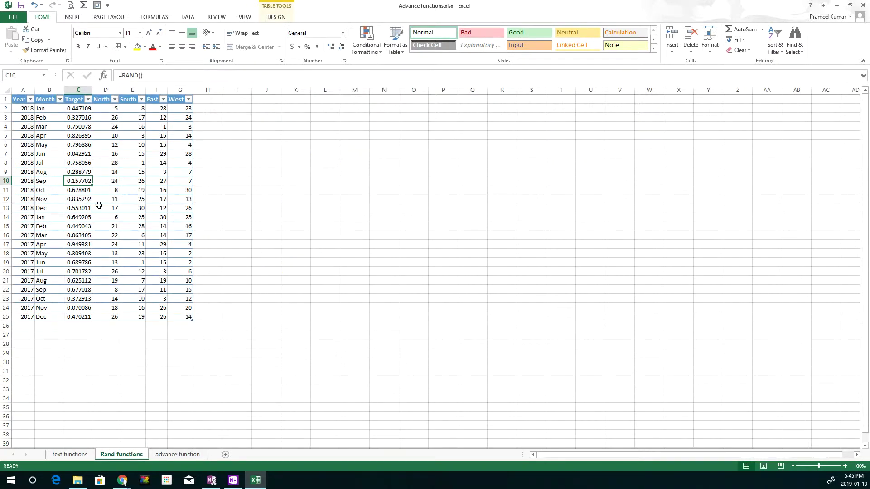
{"action": "left_click", "coordinate": [62, 455]}
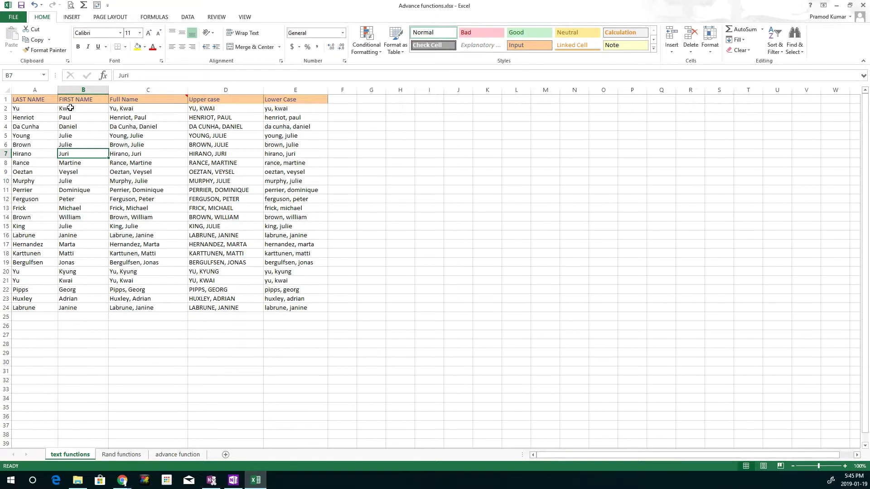
{"action": "left_click_drag", "start_coordinate": [70, 108], "coordinate": [151, 110]}
{"action": "left_click", "coordinate": [167, 135]}
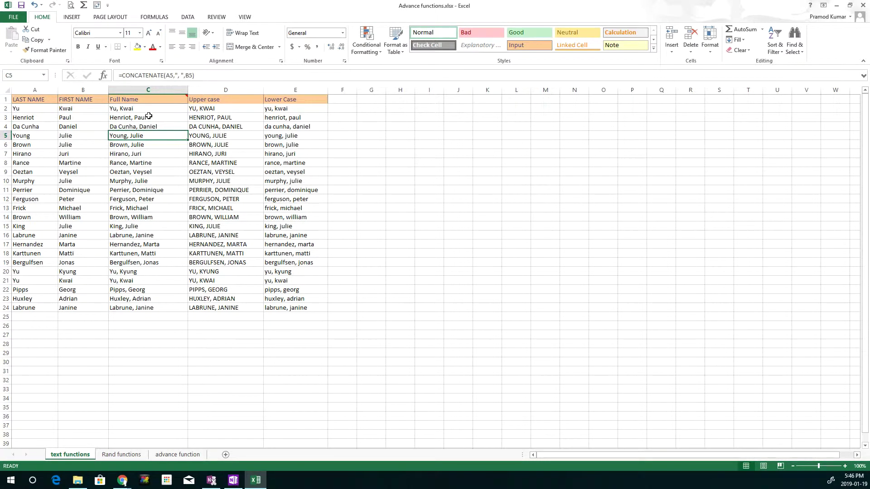
{"action": "left_click", "coordinate": [148, 110]}
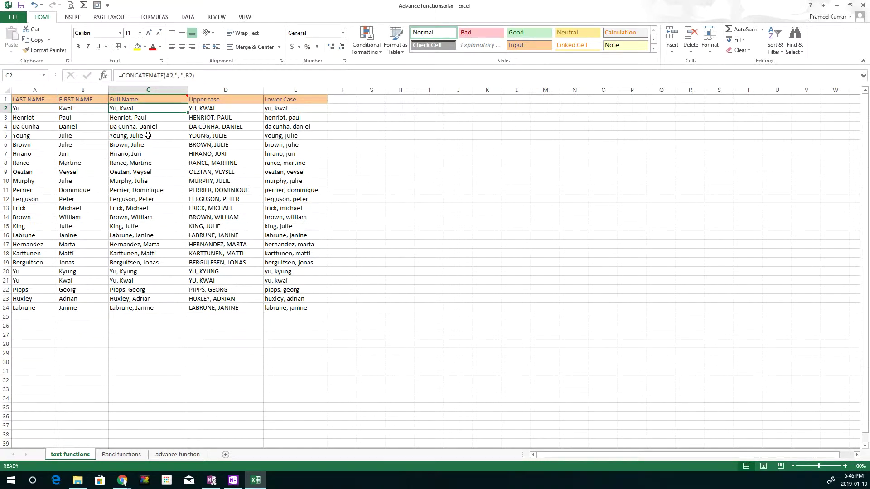
{"action": "left_click", "coordinate": [239, 109]}
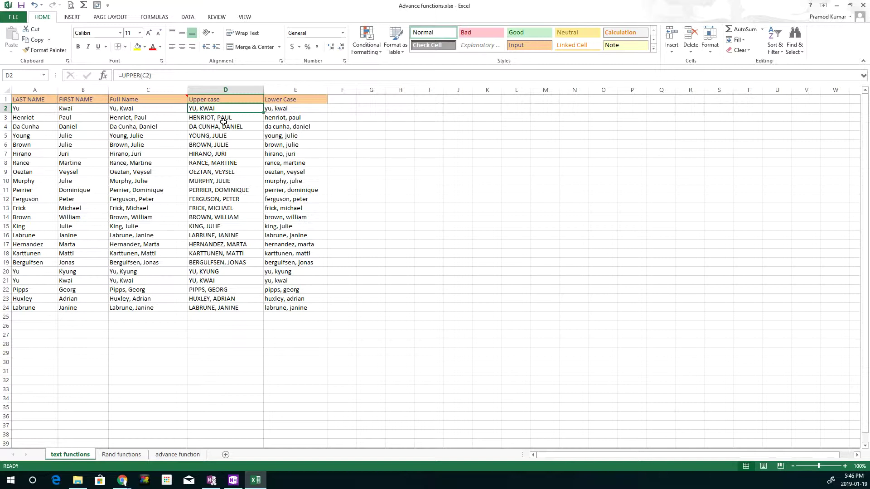
Begin a VLOOKUP formula in K2 of the advance function sheet with J2 as the lookup value.
{"action": "left_click", "coordinate": [178, 454]}
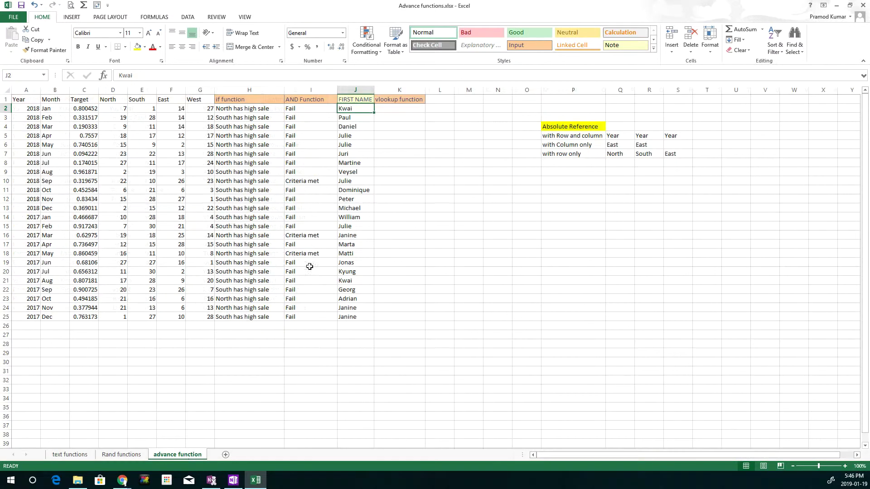
{"action": "left_click", "coordinate": [397, 109]}
{"action": "key", "text": "F2"}
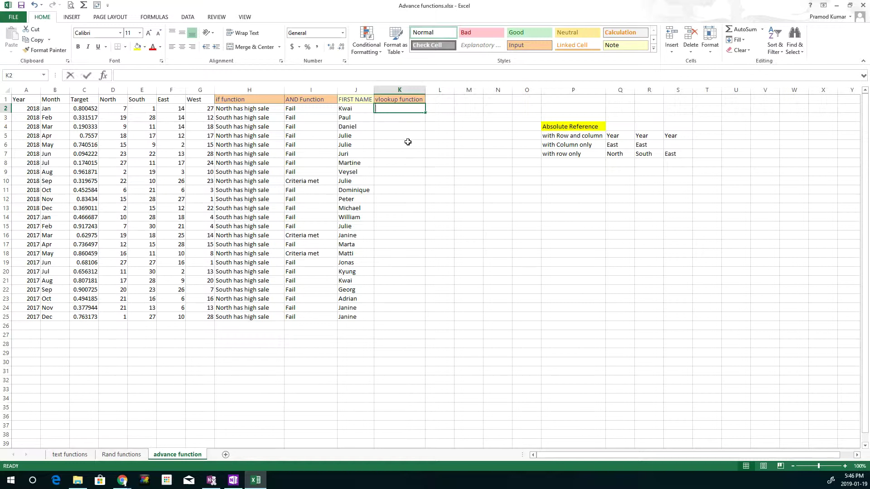
{"action": "type", "text": "="}
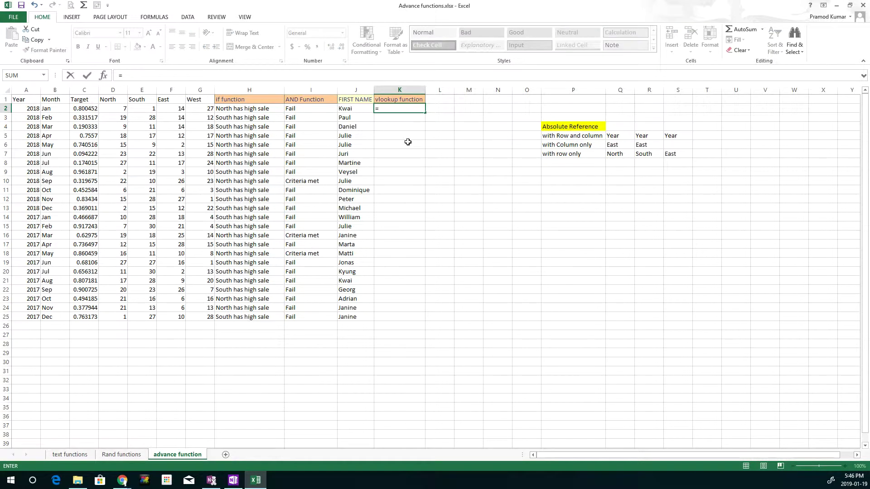
{"action": "type", "text": "v"}
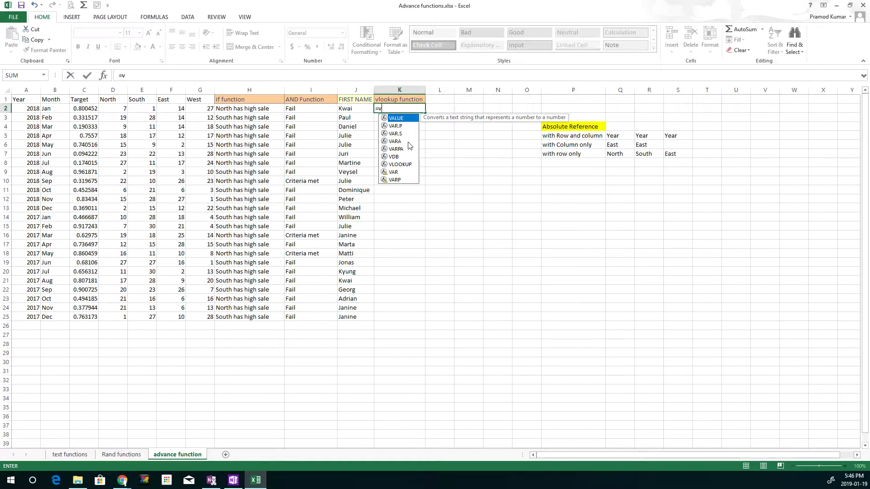
{"action": "type", "text": "loo"}
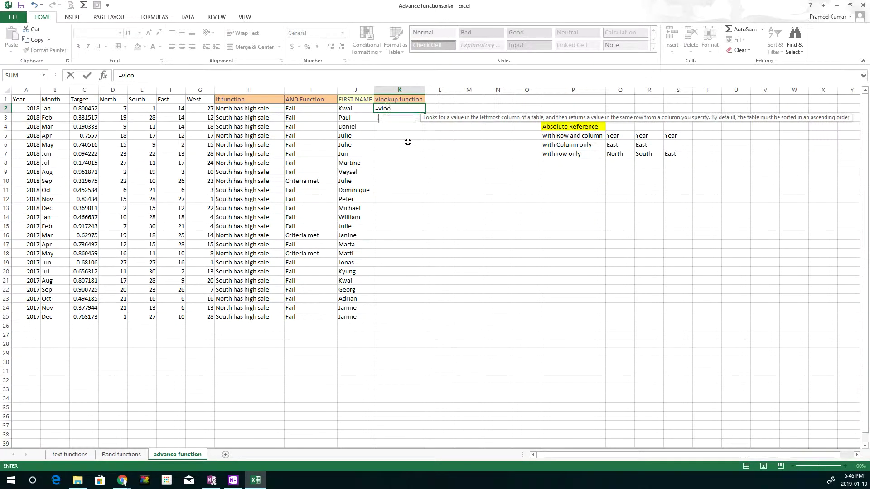
{"action": "type", "text": "kup("}
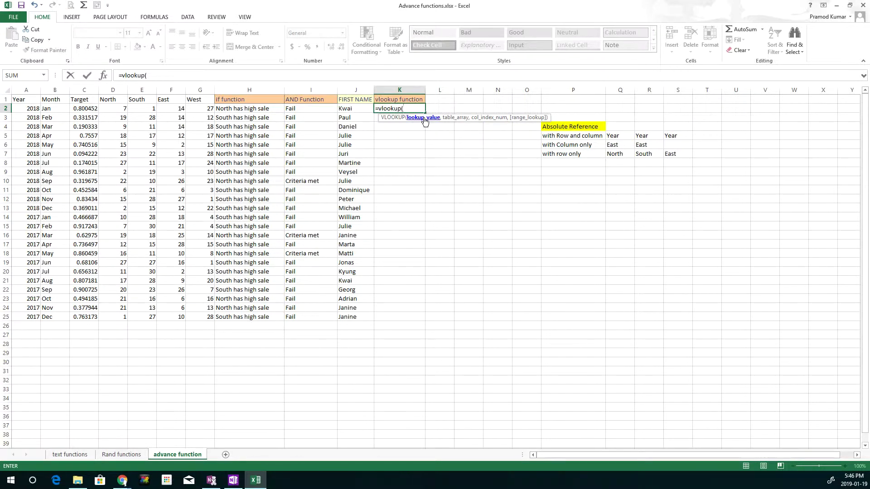
{"action": "left_click", "coordinate": [355, 109]}
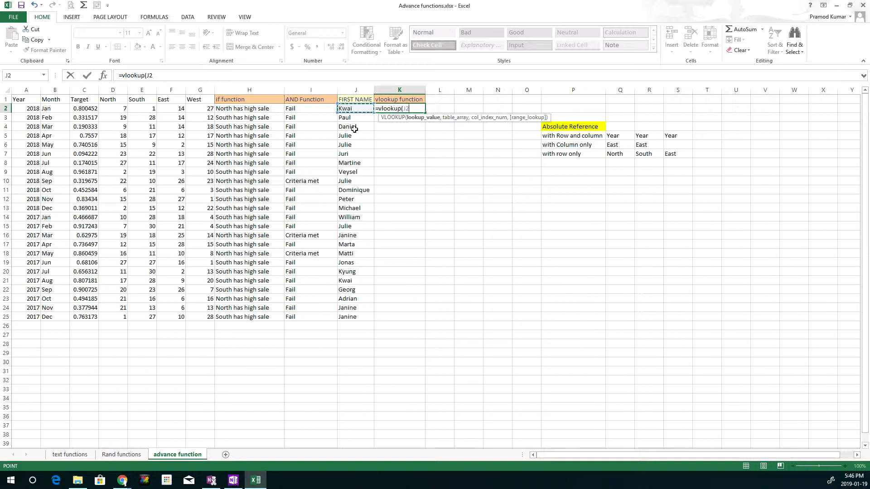
{"action": "type", "text": ","}
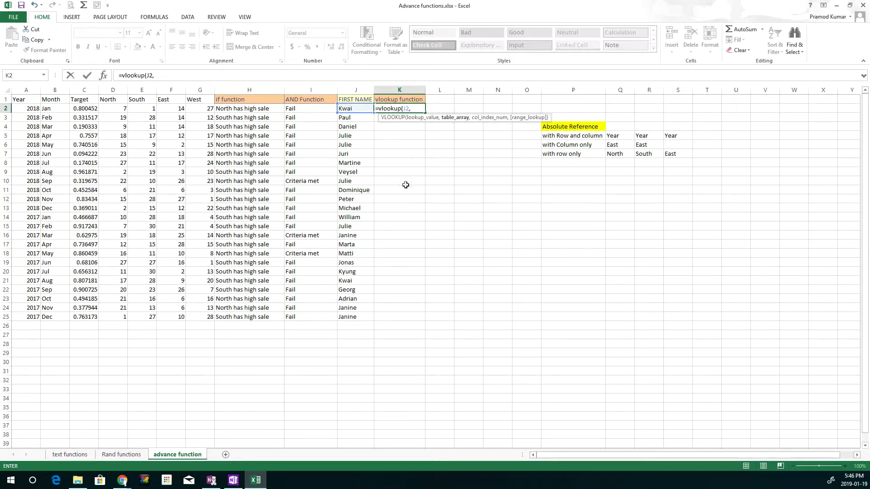
Complete the VLOOKUP with table array 'text functions'!B2:E24, column index 2 and FALSE for an exact match.
{"action": "left_click", "coordinate": [83, 458]}
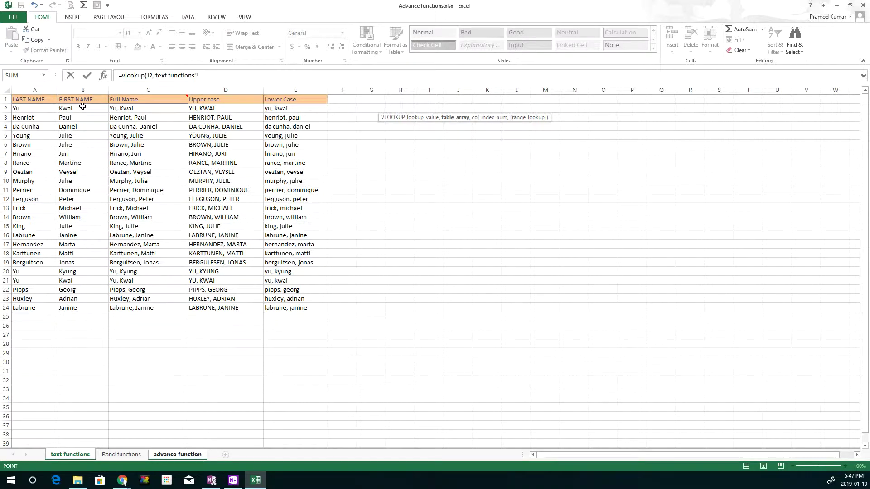
{"action": "left_click_drag", "start_coordinate": [82, 106], "coordinate": [290, 309]}
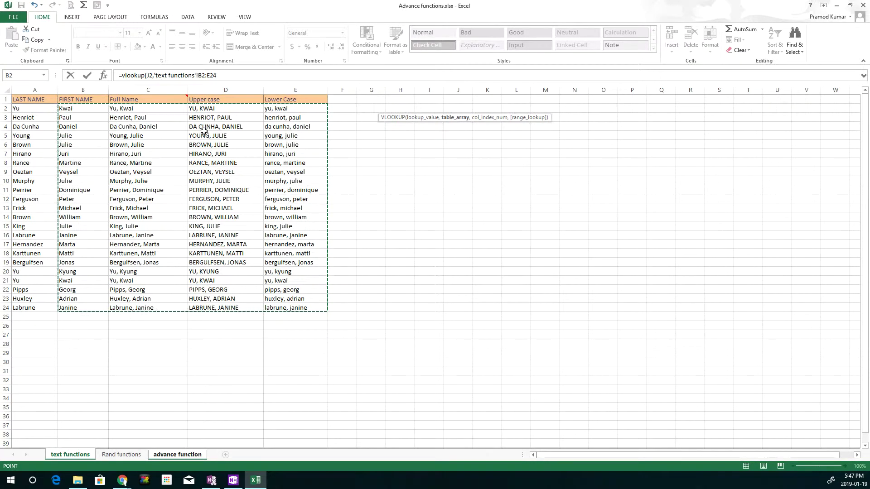
{"action": "left_click", "coordinate": [237, 76]}
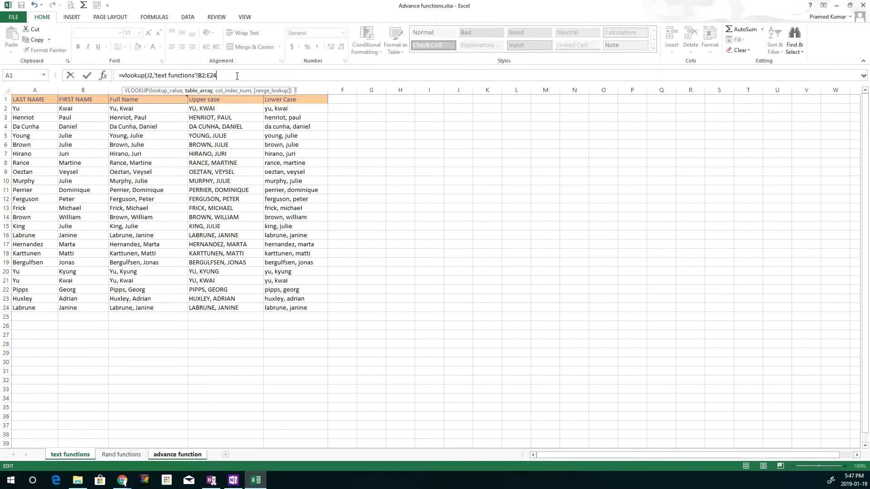
{"action": "type", "text": ",2"}
{"action": "type", "text": ",2,"}
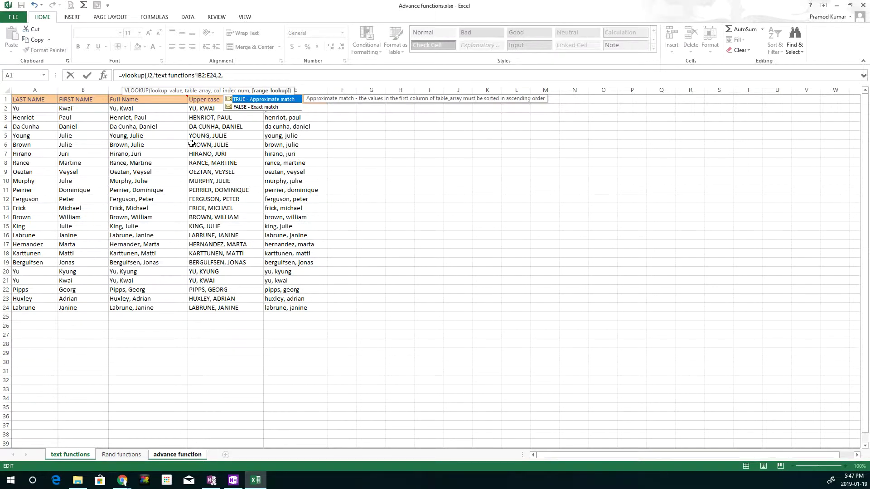
{"action": "type", "text": "false)"}
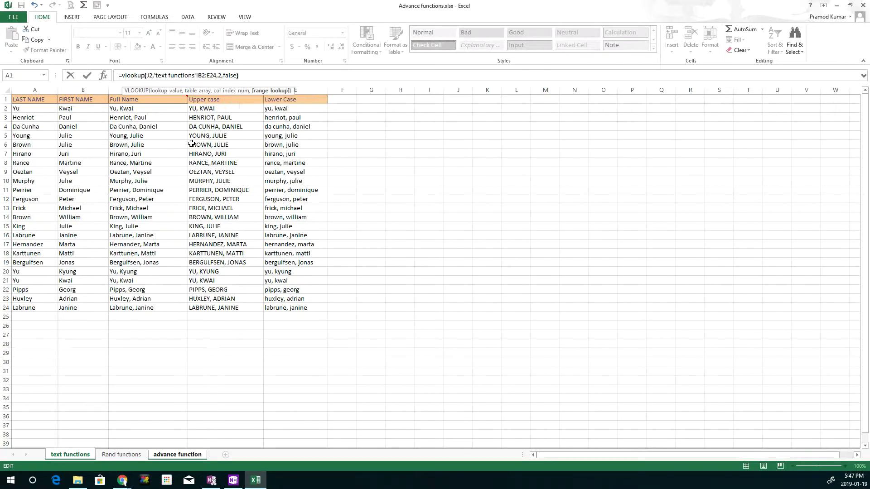
{"action": "key", "text": "Return"}
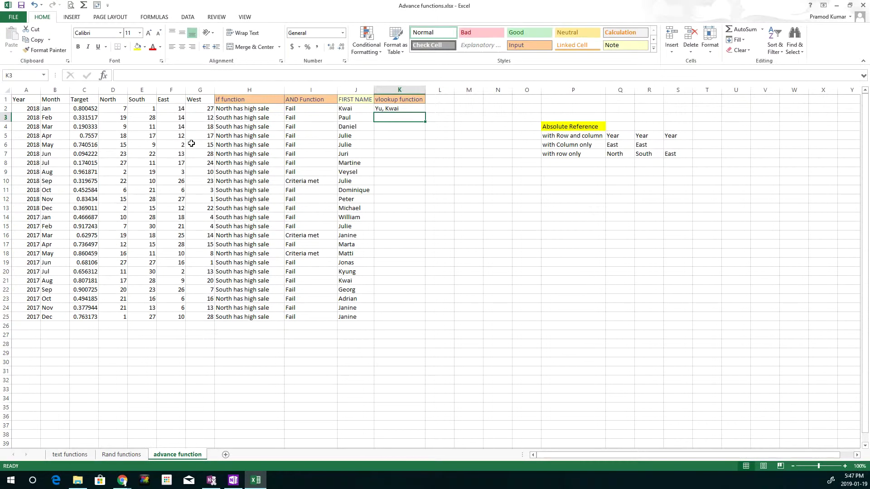
Review the table array in the K2 formula and fill the formula down through K25.
{"action": "key", "text": "Up"}
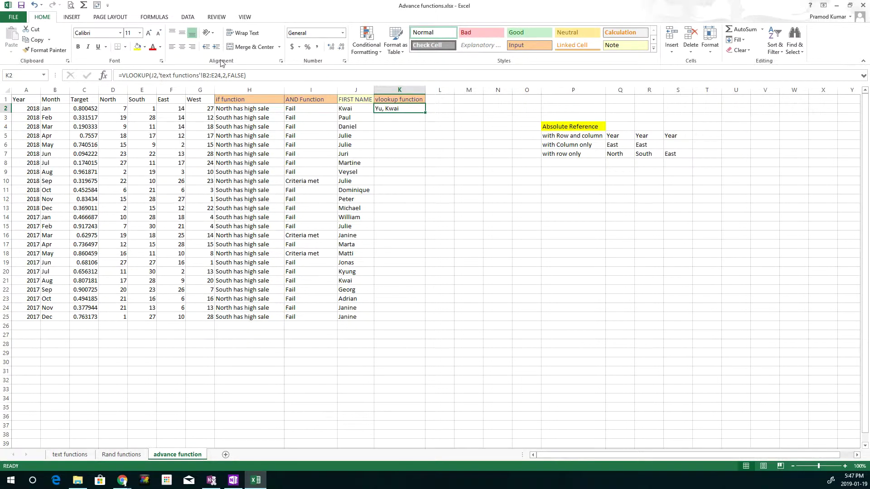
{"action": "left_click_drag", "start_coordinate": [160, 75], "coordinate": [221, 75]}
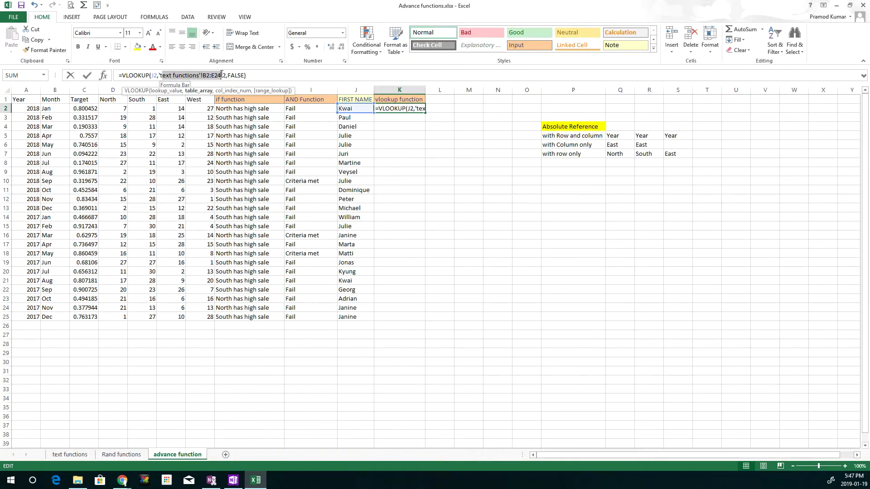
{"action": "left_click", "coordinate": [206, 76]}
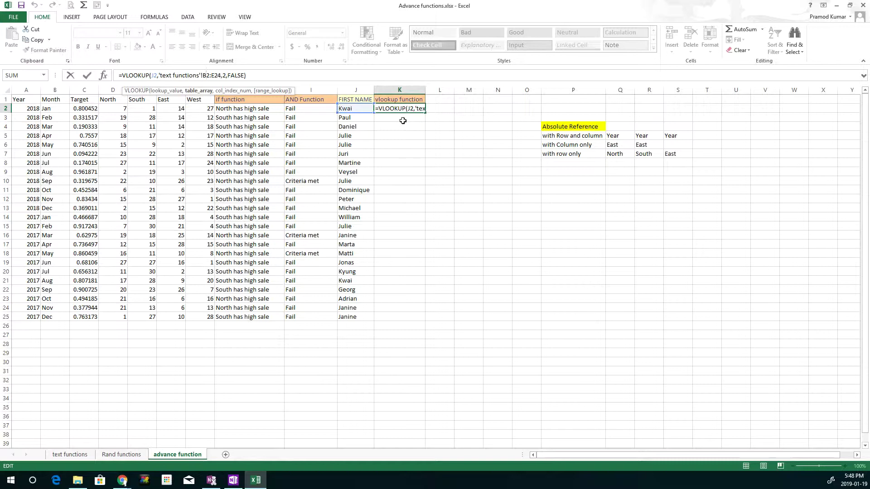
{"action": "key", "text": "ctrl+Return"}
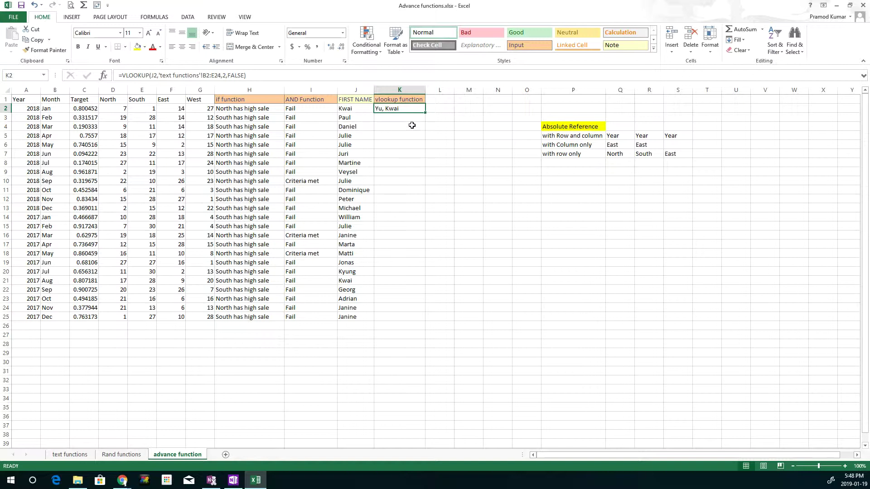
{"action": "left_click_drag", "start_coordinate": [425, 112], "coordinate": [426, 222]}
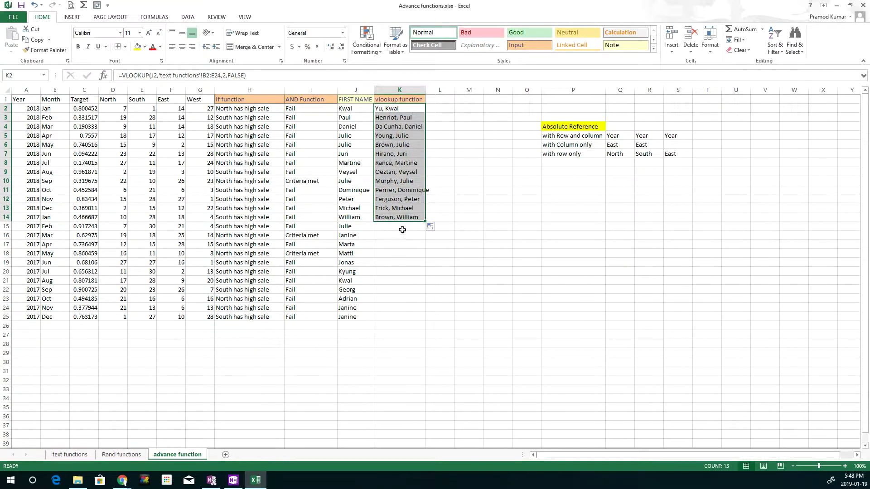
{"action": "double_click", "coordinate": [425, 222]}
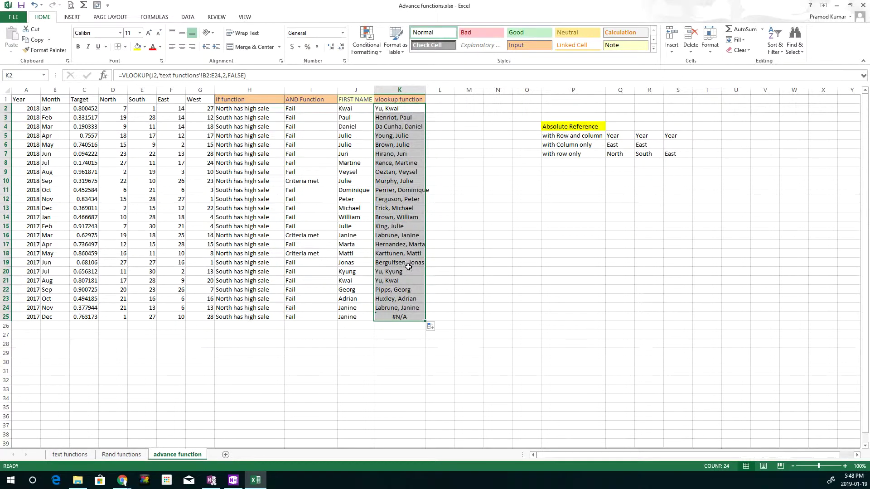
Inspect the VLOOKUP formulas in K25 and K16 and compare the K16 table array with row 16 of the text functions sheet.
{"action": "left_click", "coordinate": [400, 316]}
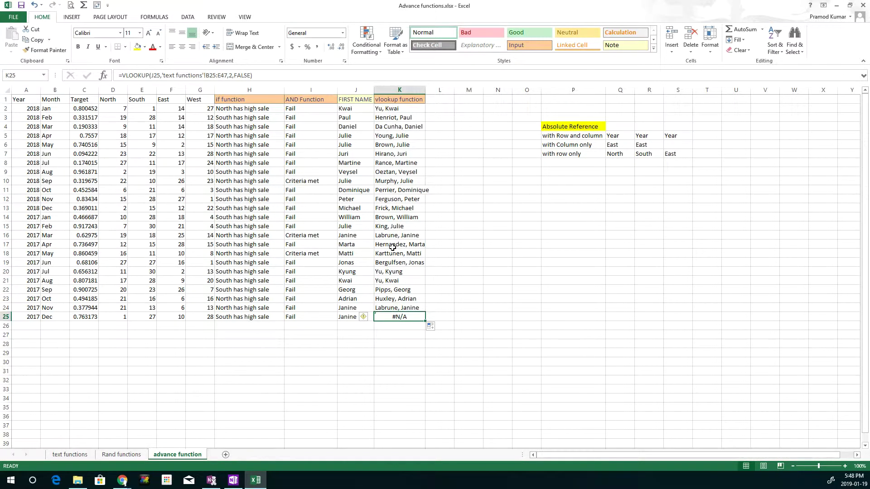
{"action": "left_click", "coordinate": [402, 236]}
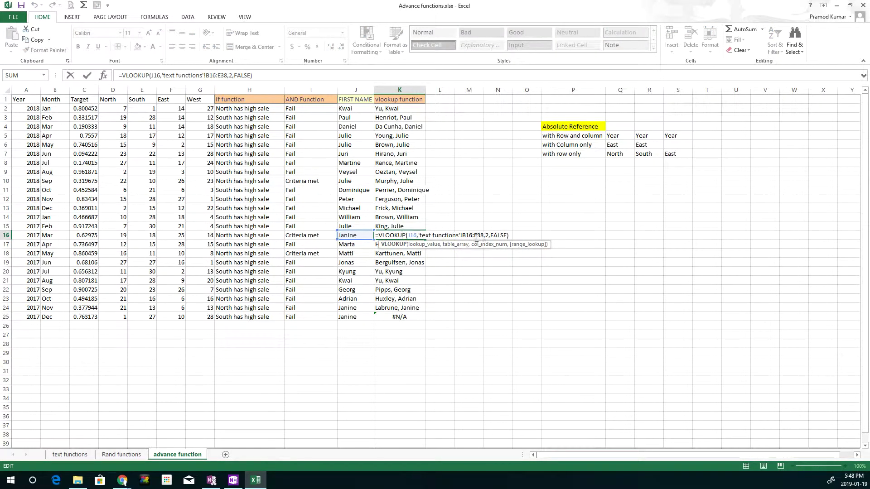
{"action": "left_click", "coordinate": [91, 457]}
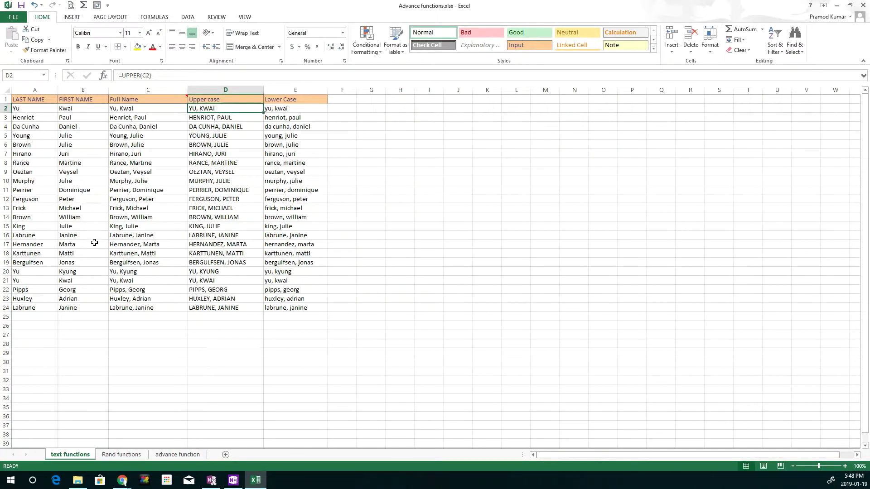
{"action": "left_click", "coordinate": [197, 236]}
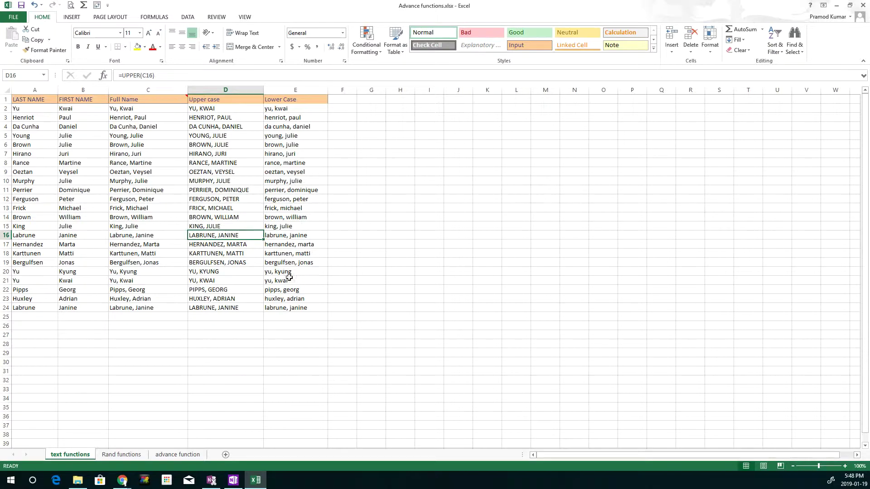
{"action": "left_click", "coordinate": [177, 455]}
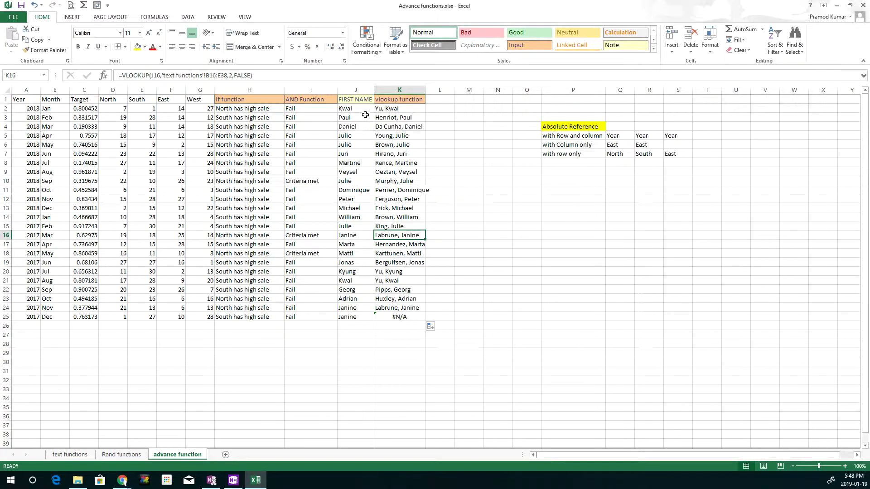
Make the K2 VLOOKUP table array absolute as 'text functions'!$B$2:$E$24 and fill the formula down through K25.
{"action": "left_click", "coordinate": [392, 111]}
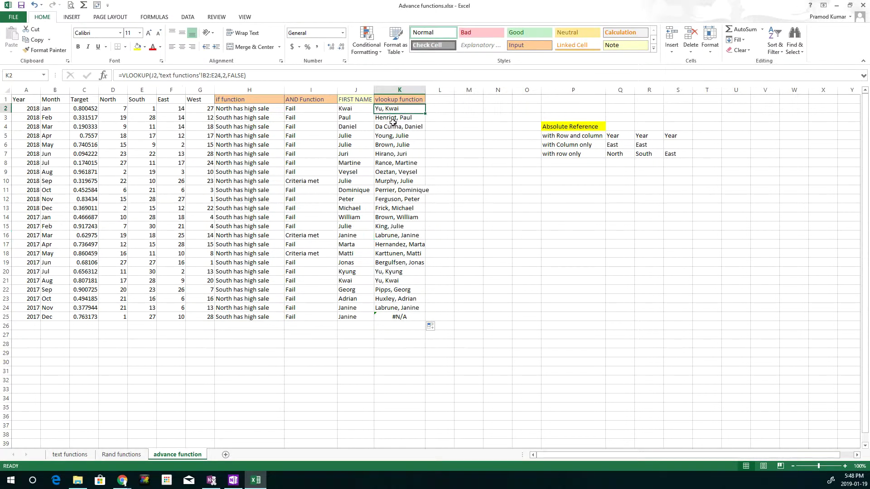
{"action": "left_click", "coordinate": [207, 75]}
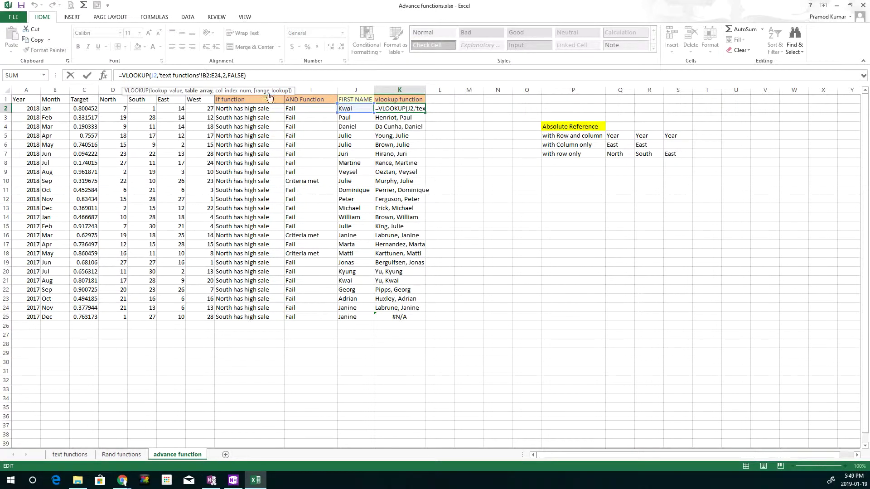
{"action": "left_click", "coordinate": [206, 76]}
{"action": "key", "text": "F4"}
{"action": "left_click", "coordinate": [224, 76]}
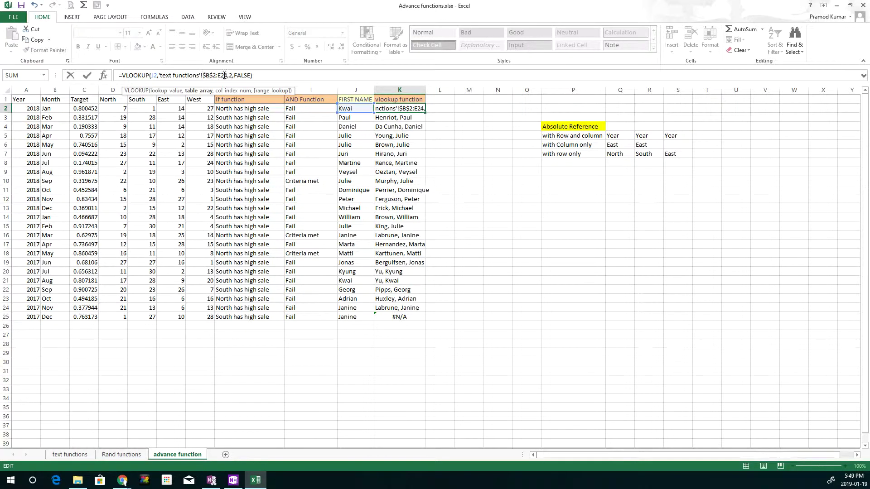
{"action": "key", "text": "F4"}
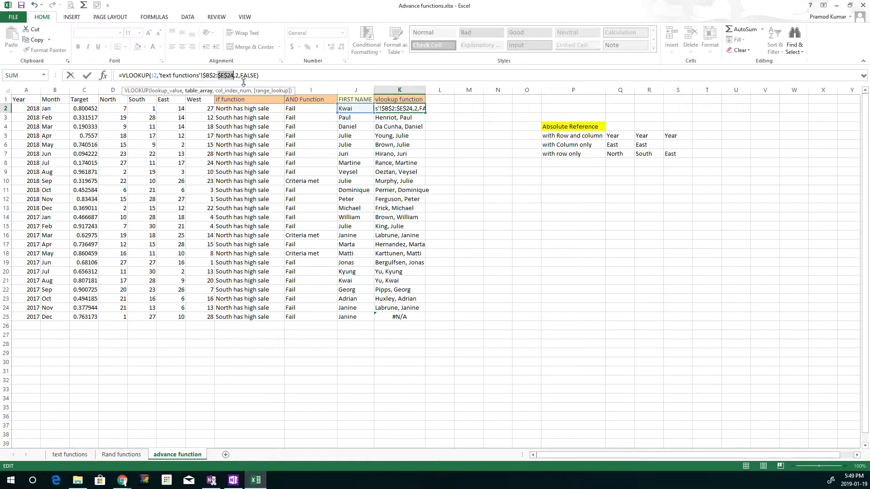
{"action": "left_click", "coordinate": [275, 77]}
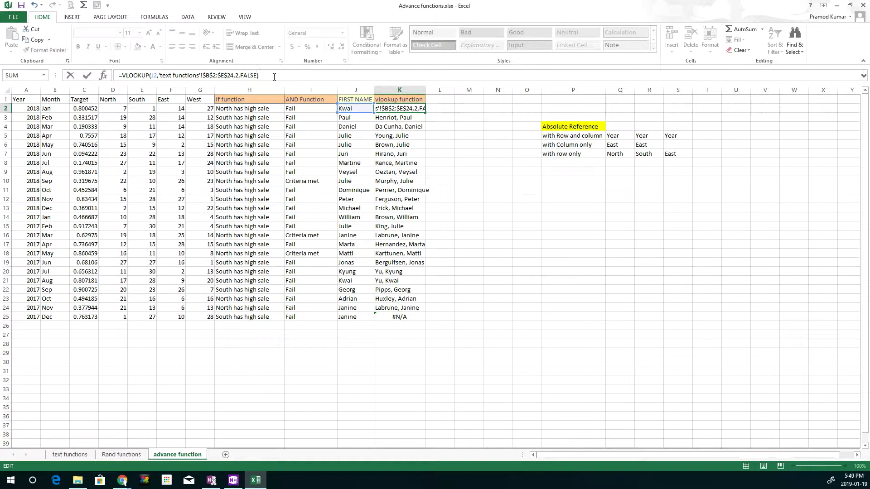
{"action": "key", "text": "Return"}
{"action": "left_click", "coordinate": [398, 109]}
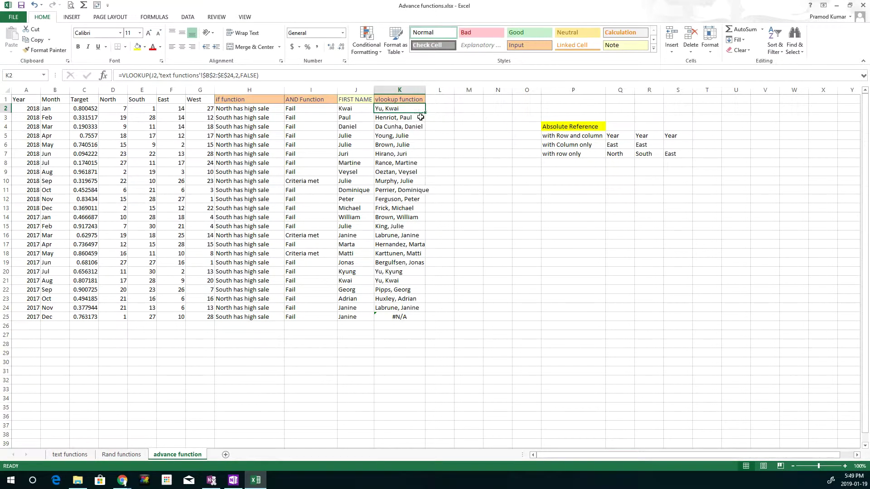
{"action": "double_click", "coordinate": [424, 113]}
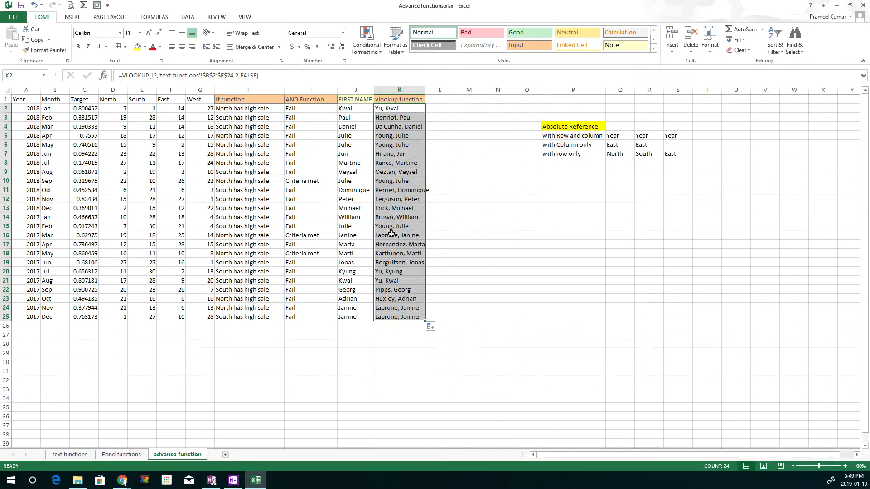
Check the table array references in the filled VLOOKUP formulas of column K, including K10.
{"action": "left_click", "coordinate": [394, 180]}
{"action": "left_click", "coordinate": [396, 234]}
{"action": "left_click", "coordinate": [397, 271]}
{"action": "left_click", "coordinate": [392, 177]}
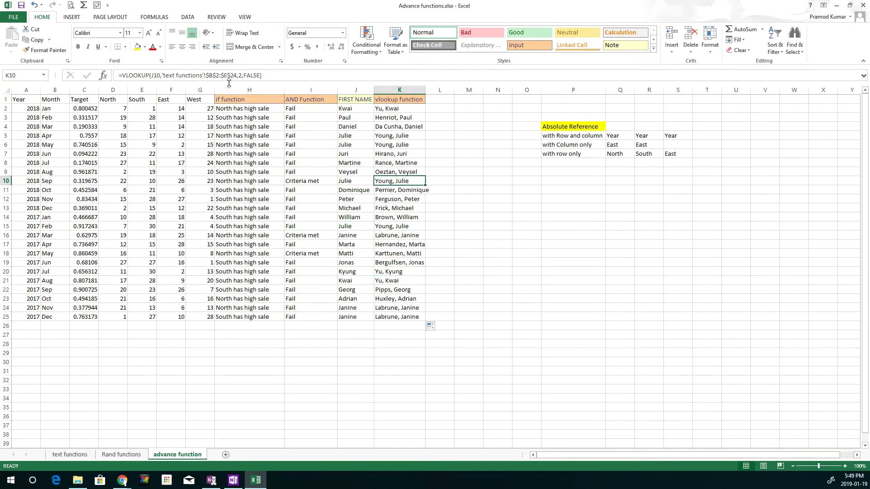
{"action": "left_click", "coordinate": [216, 76]}
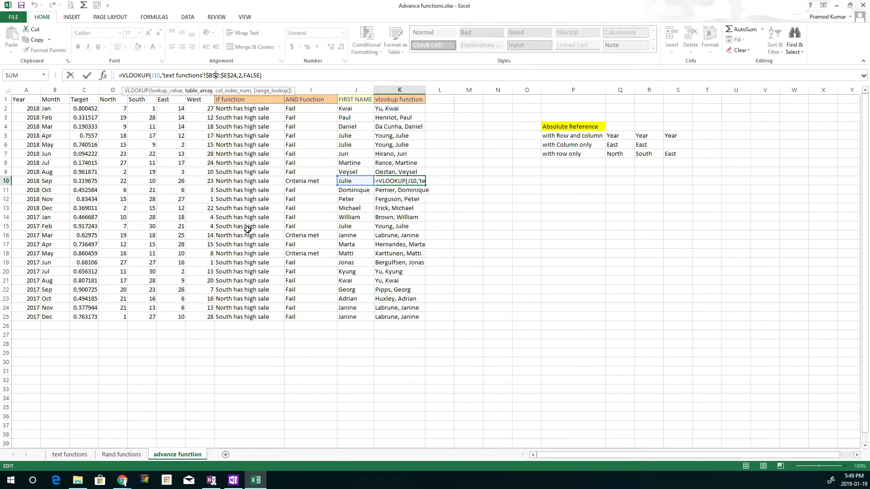
{"action": "key", "text": "Escape"}
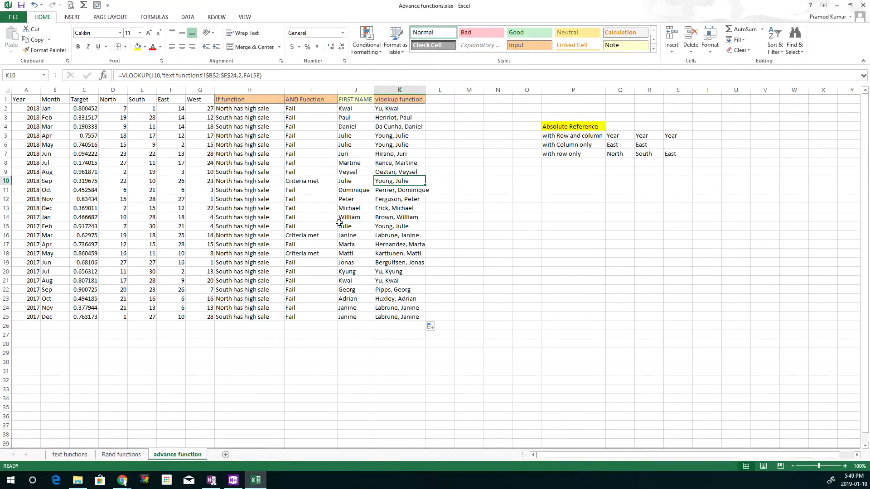
Copy the 'vlookup function' header from K1 into L1.
{"action": "left_click", "coordinate": [435, 102]}
{"action": "left_click", "coordinate": [409, 97]}
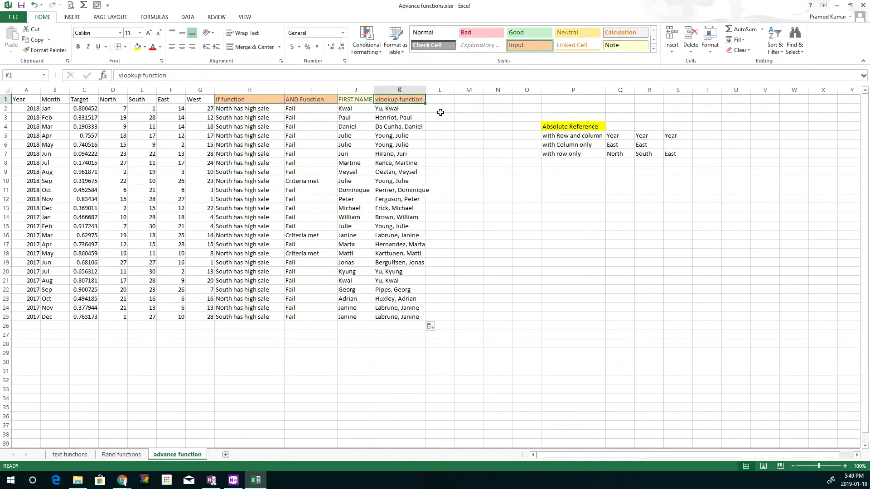
{"action": "key", "text": "ctrl+c"}
{"action": "key", "text": "Right"}
{"action": "key", "text": "ctrl+v"}
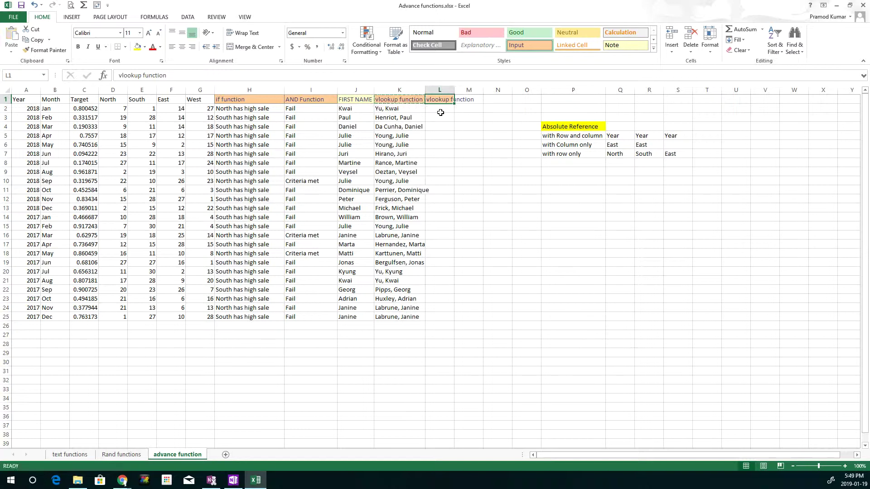
{"action": "key", "text": "Escape"}
Fill the K2 VLOOKUP formula across into L2 and inspect the copied formula.
{"action": "left_click", "coordinate": [440, 112]}
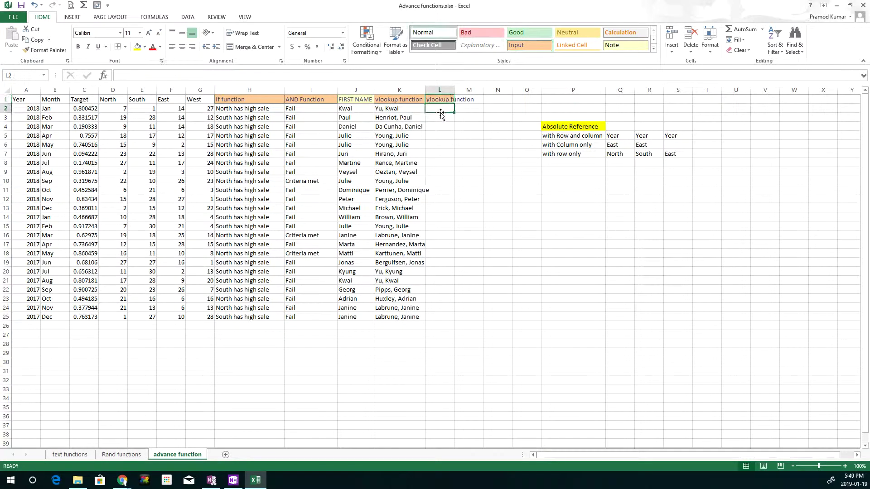
{"action": "left_click", "coordinate": [403, 110]}
{"action": "left_click_drag", "start_coordinate": [429, 113], "coordinate": [440, 119]}
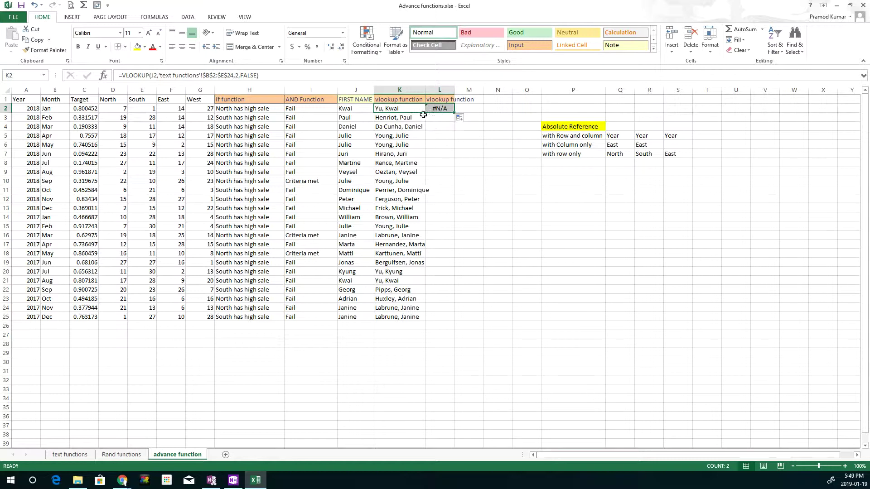
{"action": "left_click", "coordinate": [409, 109]}
{"action": "left_click", "coordinate": [440, 110]}
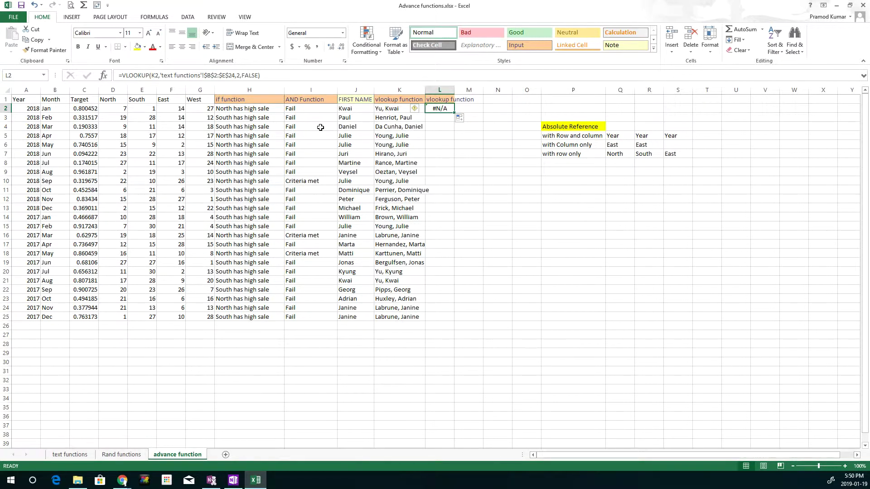
Replace the lookup value in the L2 VLOOKUP formula with J2.
{"action": "double_click", "coordinate": [439, 109]}
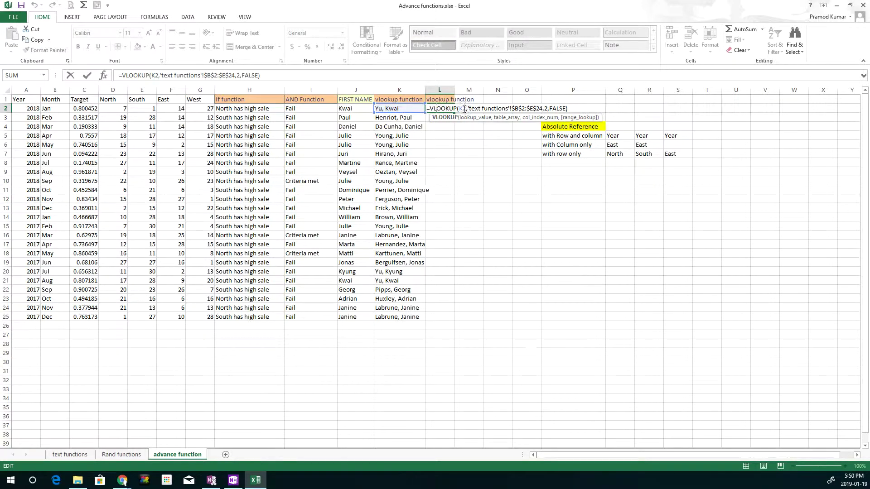
{"action": "left_click", "coordinate": [464, 109]}
{"action": "key", "text": "Delete"}
{"action": "key", "text": "Delete"}
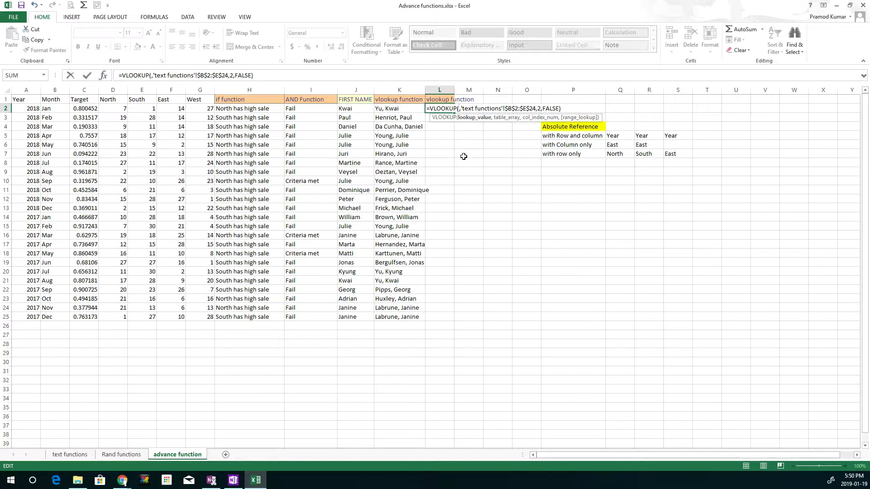
{"action": "left_click", "coordinate": [349, 108]}
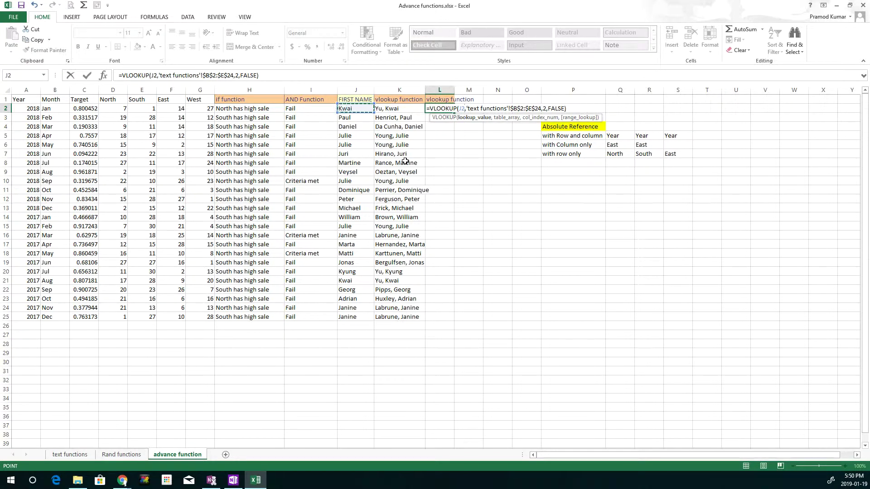
{"action": "key", "text": "Return"}
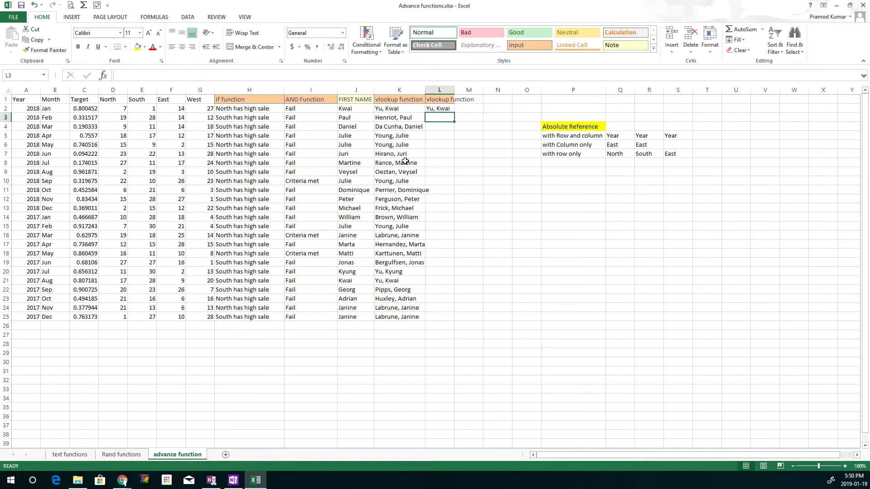
{"action": "key", "text": "Up"}
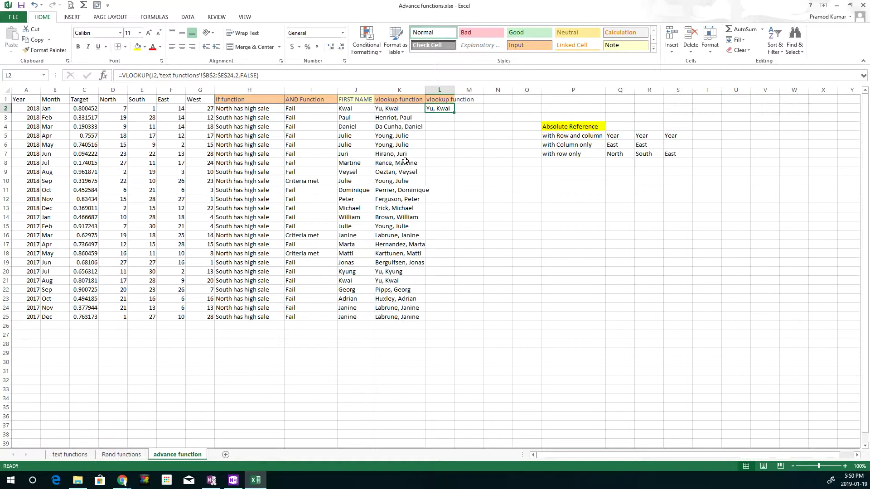
Compare the VLOOKUP formulas in K2 and L2.
{"action": "double_click", "coordinate": [397, 109]}
{"action": "key", "text": "Escape"}
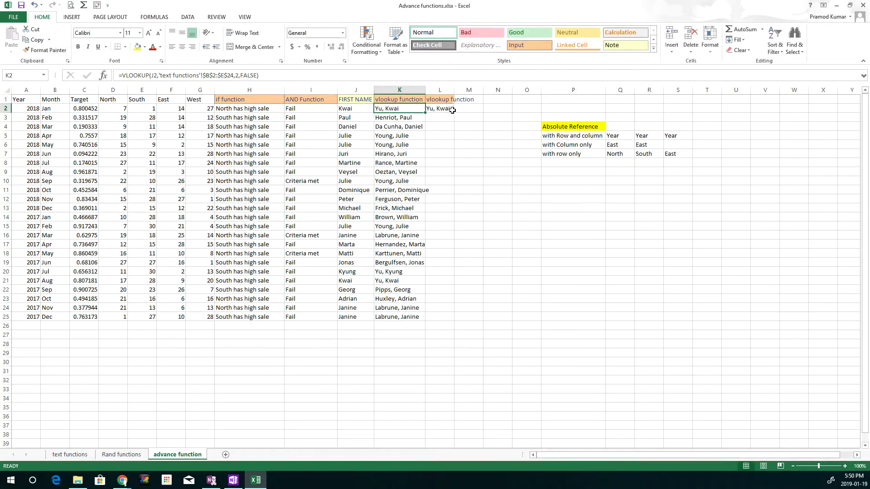
{"action": "double_click", "coordinate": [450, 109]}
{"action": "key", "text": "Escape"}
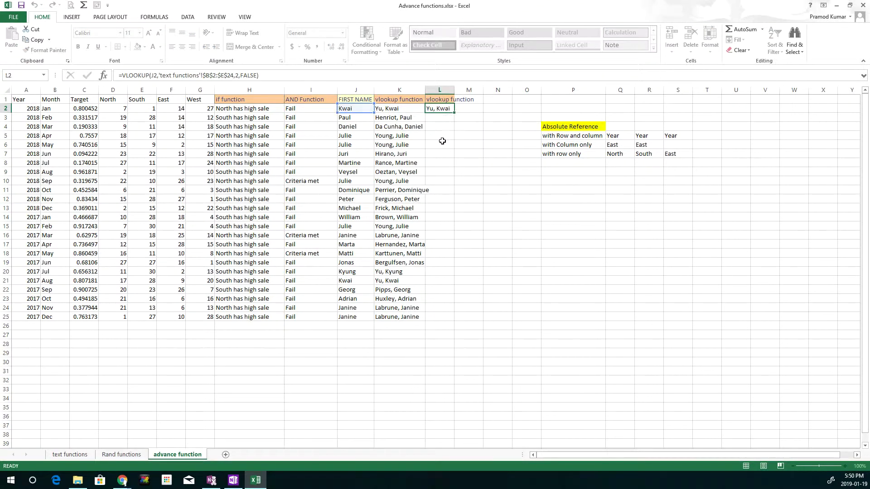
Clear the VLOOKUP formula from L2.
{"action": "double_click", "coordinate": [443, 108]}
{"action": "key", "text": "shift+Home"}
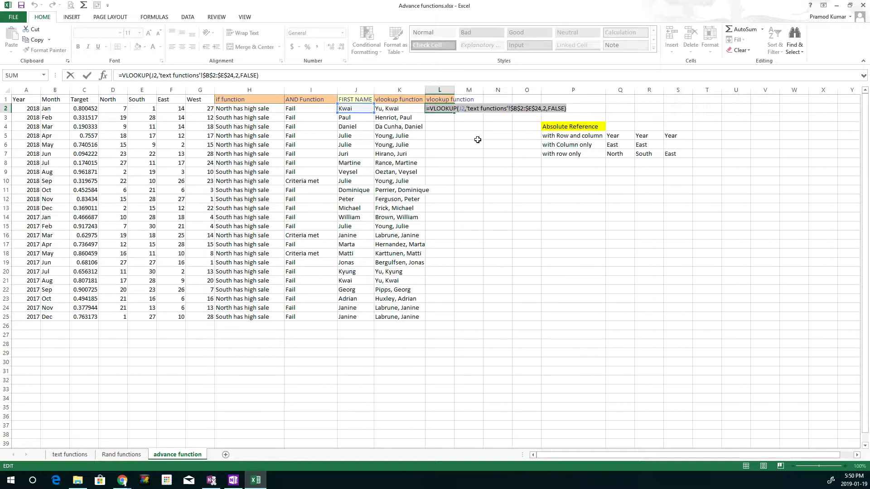
{"action": "key", "text": "Delete"}
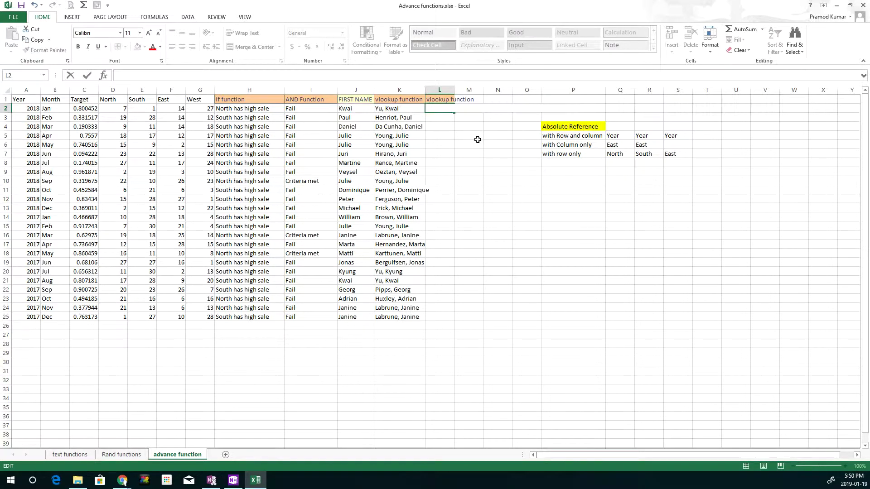
{"action": "key", "text": "Escape"}
Copy the full formula text from K2 into L2 as =VLOOKUP(J2,'text functions'!$B$2:$E$24,2,FALSE).
{"action": "key", "text": "Left"}
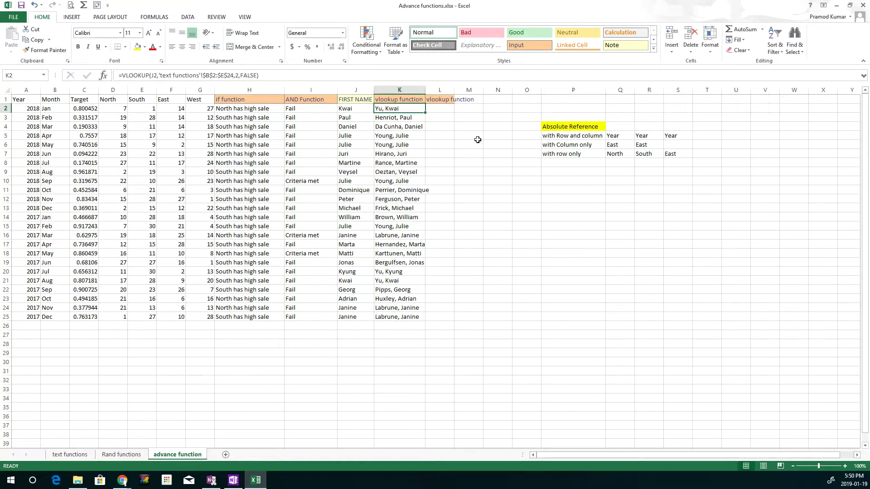
{"action": "key", "text": "F2"}
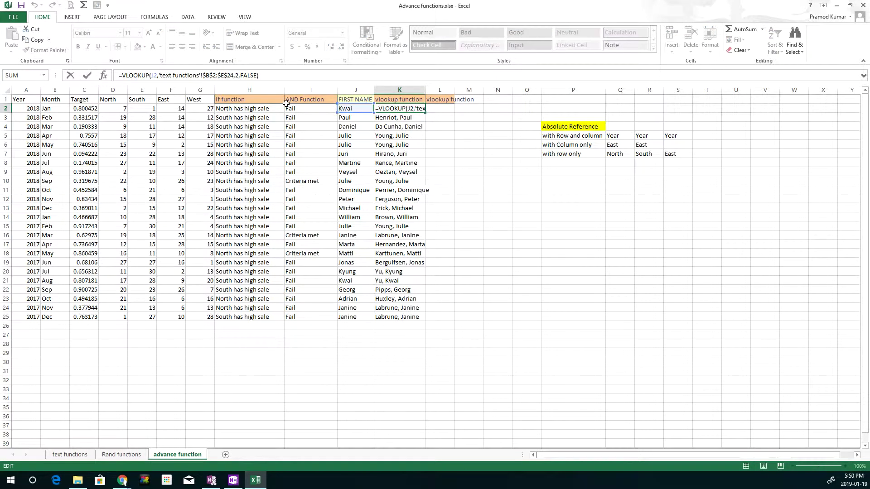
{"action": "key", "text": "shift+Home"}
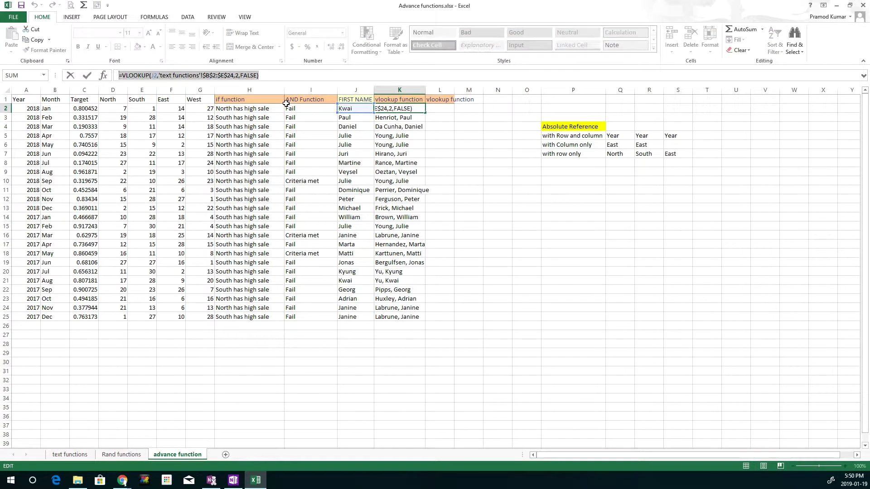
{"action": "key", "text": "ctrl+c"}
{"action": "key", "text": "Escape"}
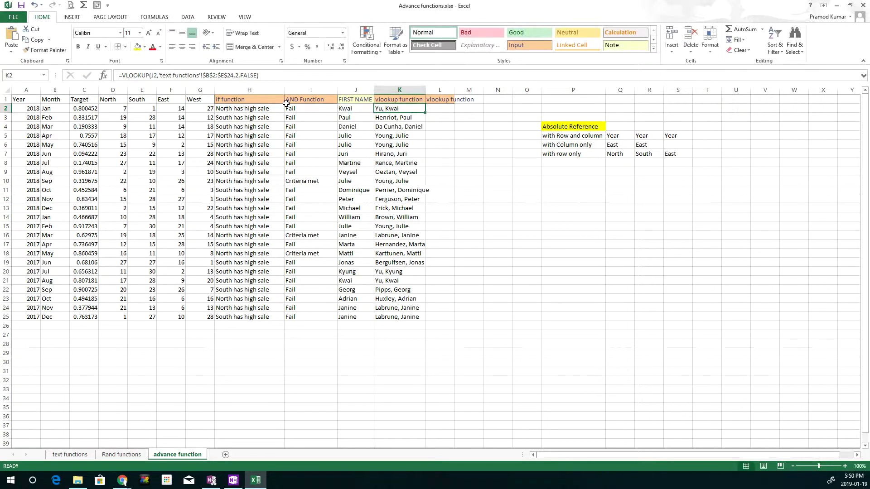
{"action": "left_click", "coordinate": [437, 109]}
{"action": "double_click", "coordinate": [439, 111]}
{"action": "key", "text": "ctrl+v"}
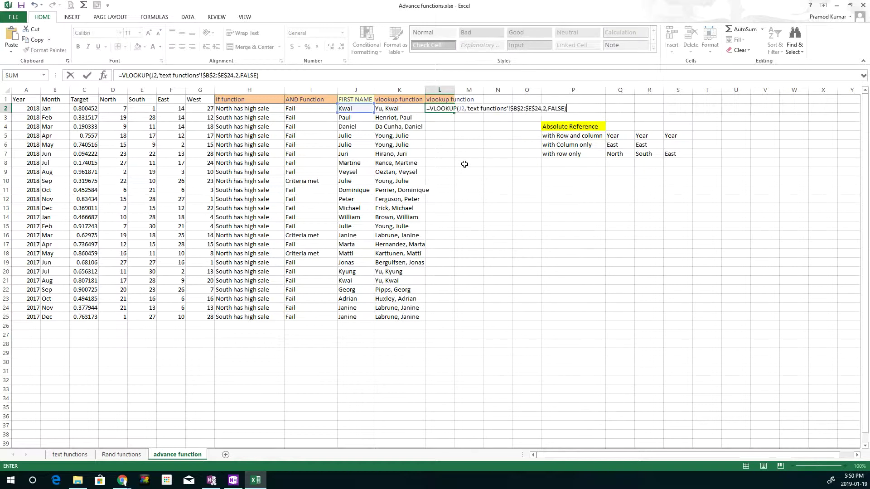
{"action": "key", "text": "Return"}
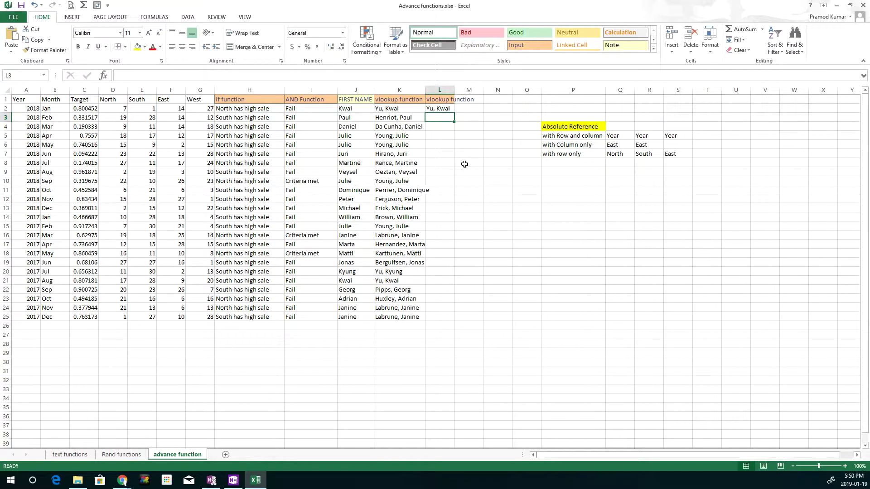
Compare the VLOOKUP formulas in K2 and L2, and widen column L to fit its header.
{"action": "key", "text": "Up"}
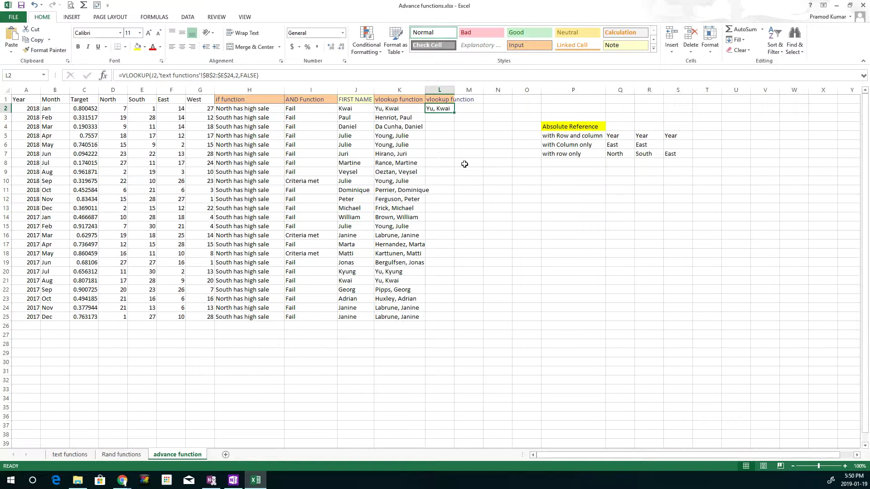
{"action": "key", "text": "Left"}
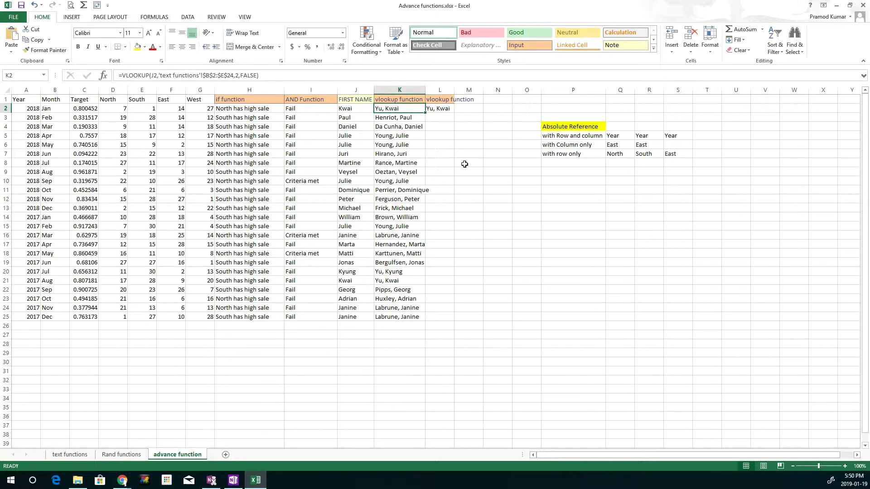
{"action": "key", "text": "Right"}
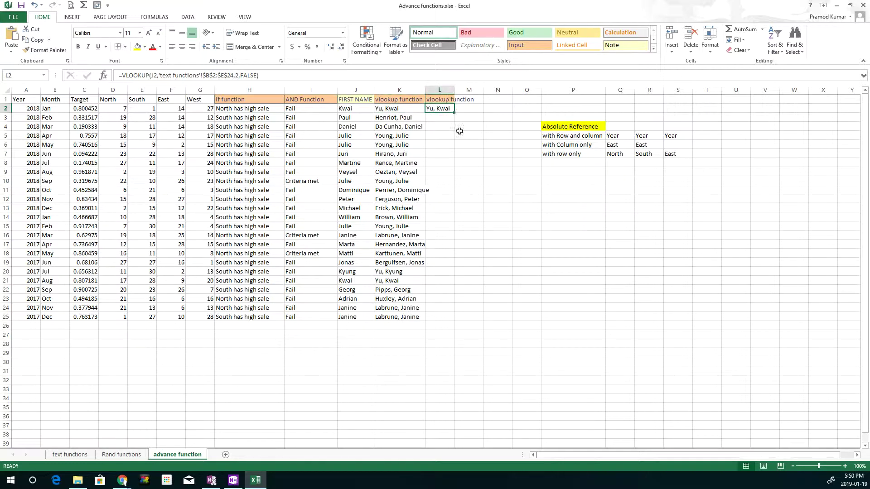
{"action": "left_click_drag", "start_coordinate": [454, 89], "coordinate": [476, 89]}
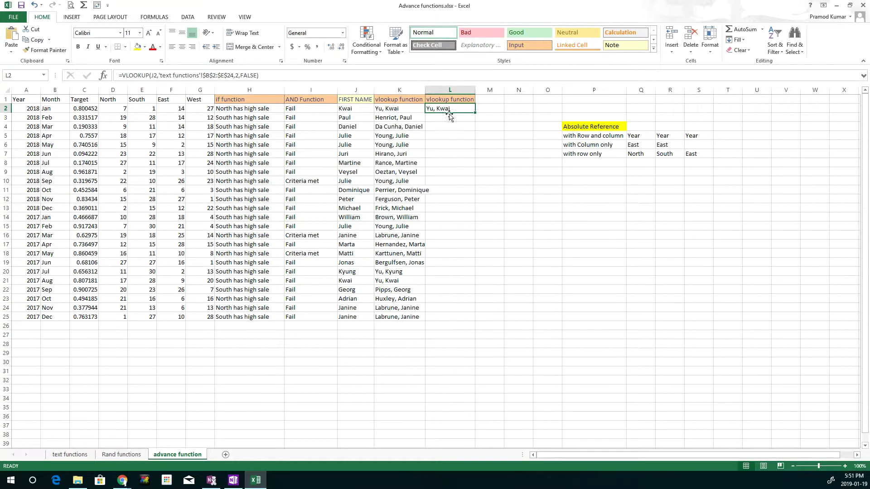
Examine the table array in L2's VLOOKUP formula against range B2:E24 on the text functions sheet.
{"action": "double_click", "coordinate": [449, 108]}
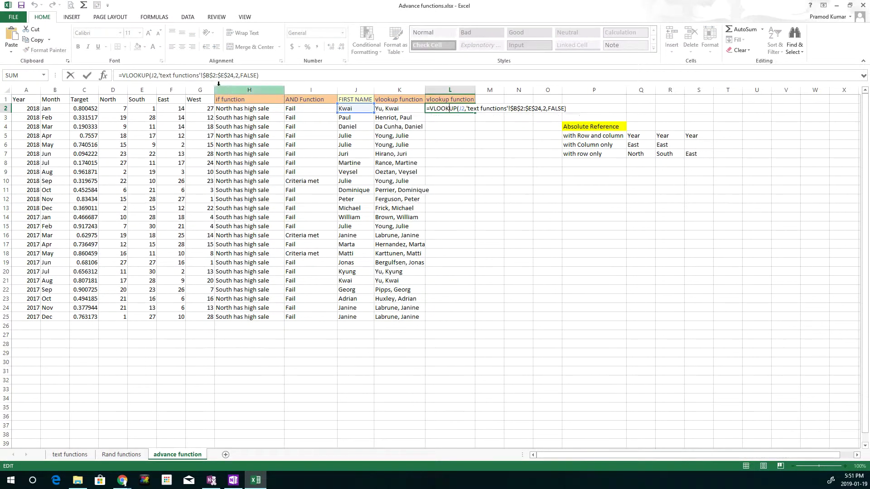
{"action": "key", "text": "Escape"}
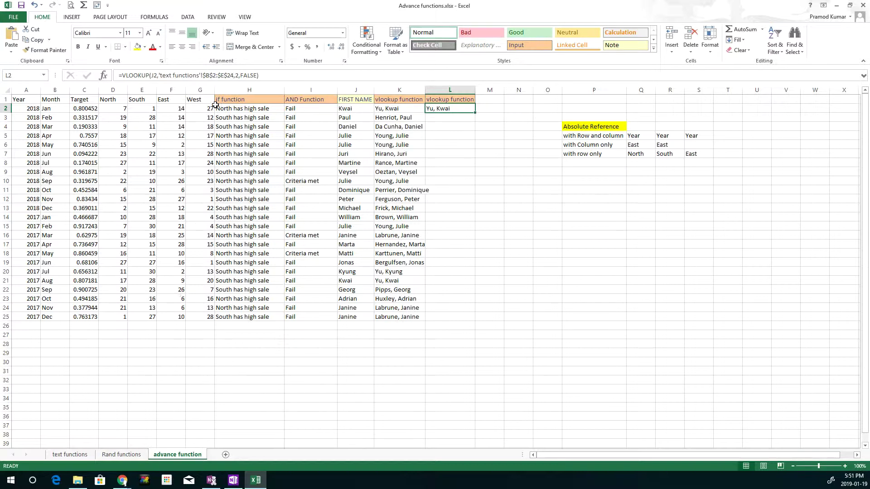
{"action": "left_click", "coordinate": [210, 77]}
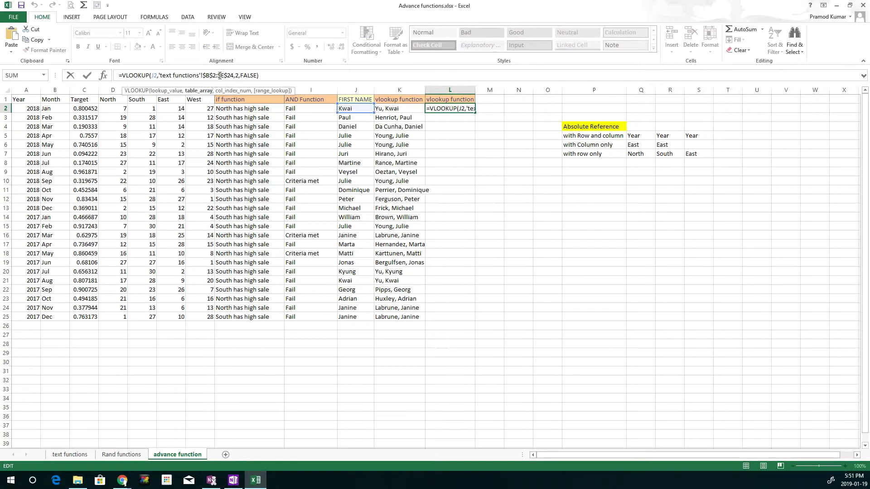
{"action": "key", "text": "ctrl+Return"}
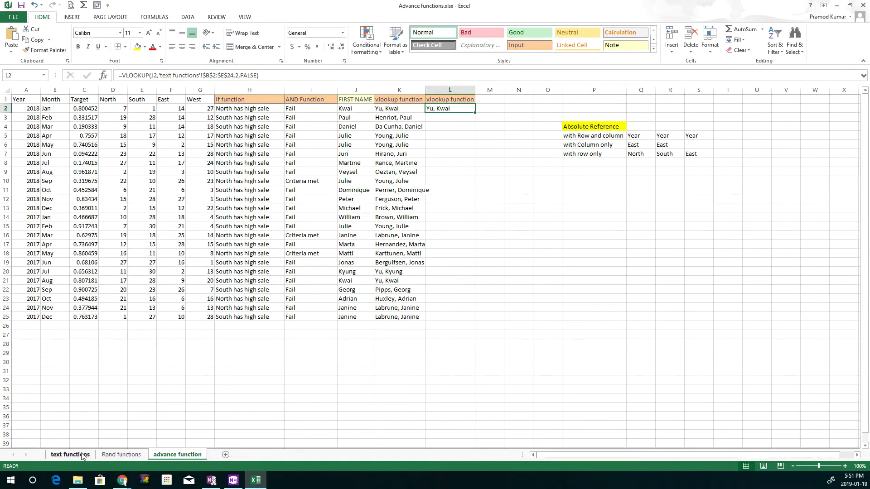
{"action": "left_click", "coordinate": [82, 455]}
{"action": "left_click", "coordinate": [100, 109]}
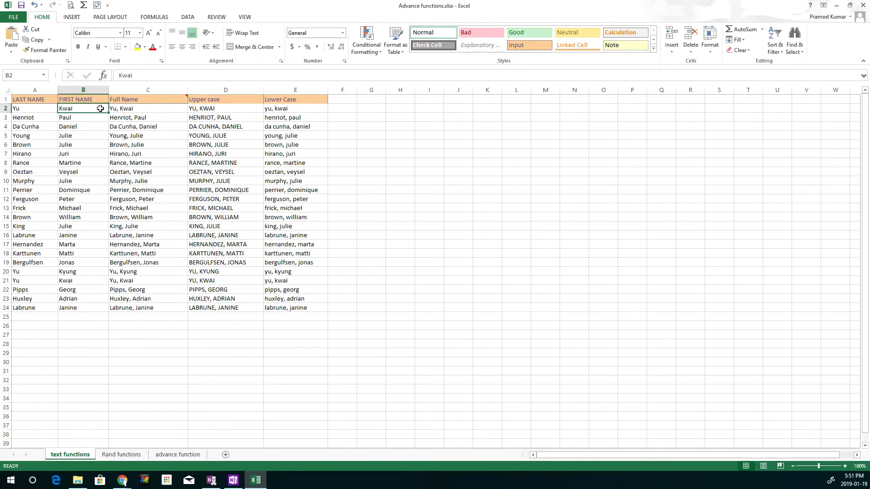
{"action": "left_click", "coordinate": [291, 307]}
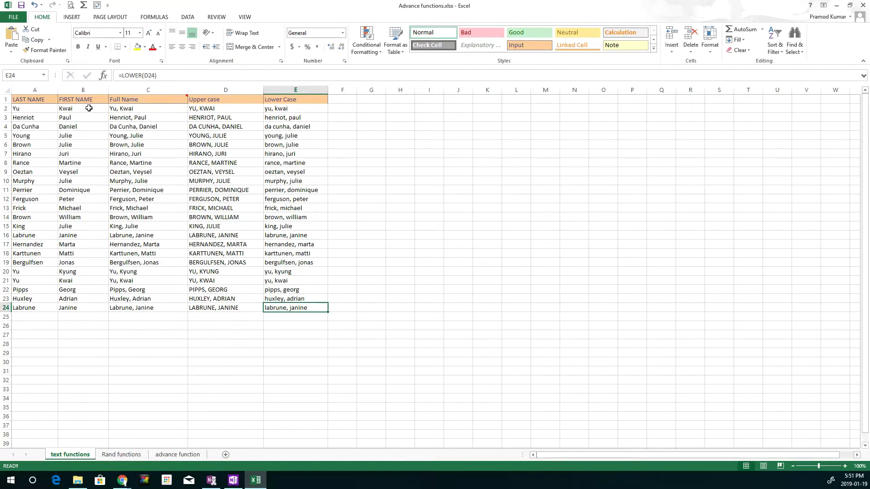
{"action": "left_click_drag", "start_coordinate": [89, 108], "coordinate": [297, 309]}
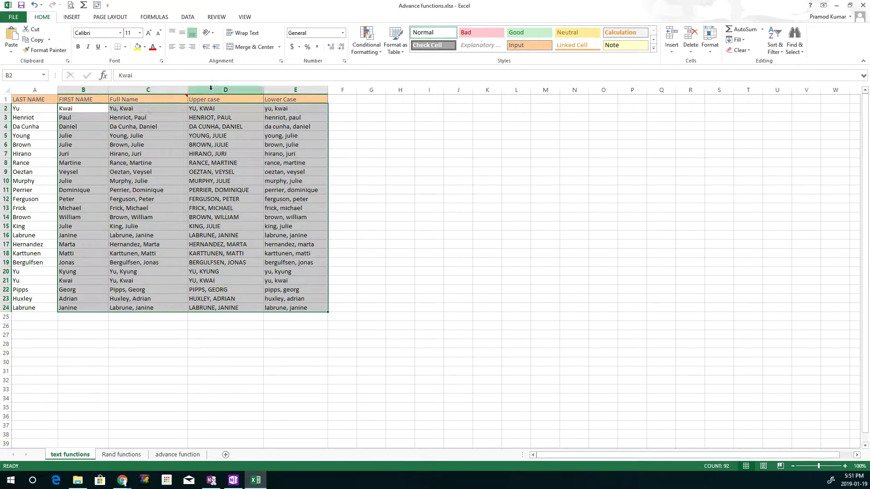
{"action": "left_click", "coordinate": [225, 120]}
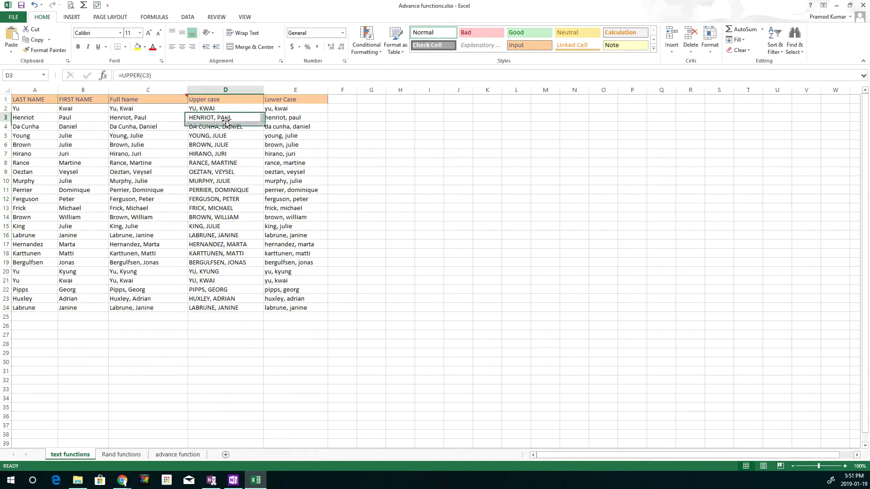
On the advance function sheet, set the column index in L2's VLOOKUP formula to 3 and fill it down to L25.
{"action": "left_click", "coordinate": [172, 459]}
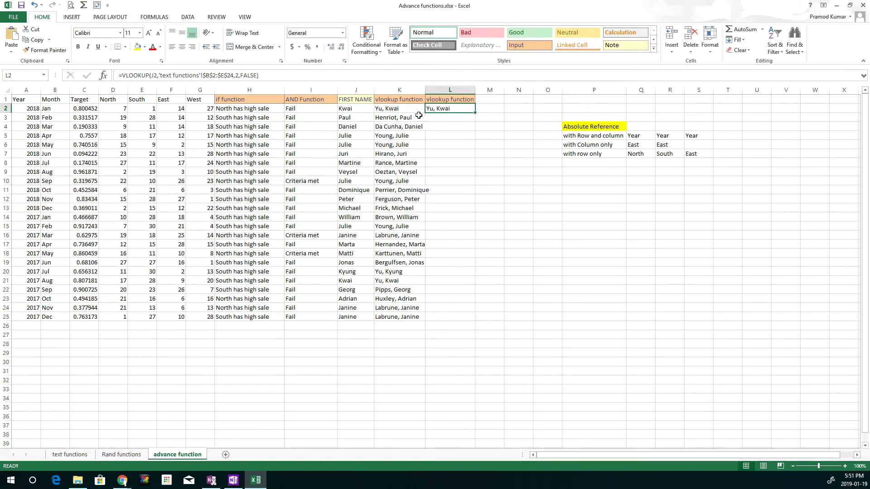
{"action": "left_click", "coordinate": [239, 75]}
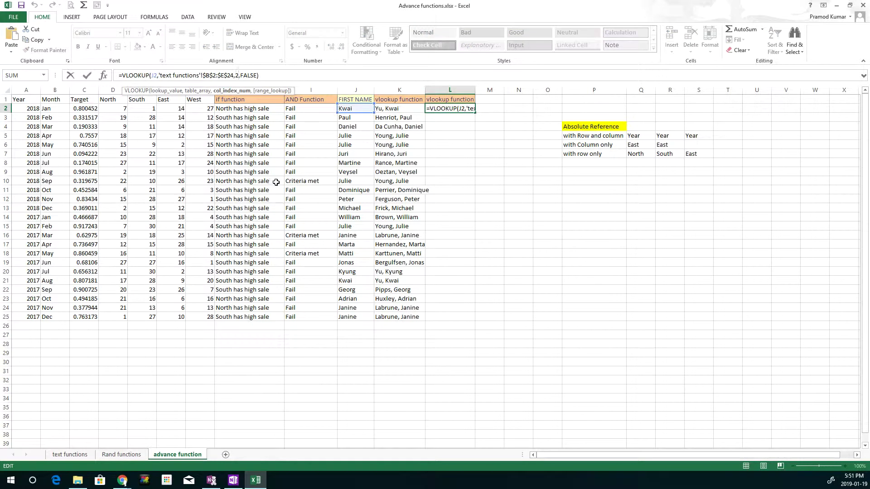
{"action": "key", "text": "BackSpace"}
{"action": "type", "text": "3"}
{"action": "key", "text": "ctrl+Return"}
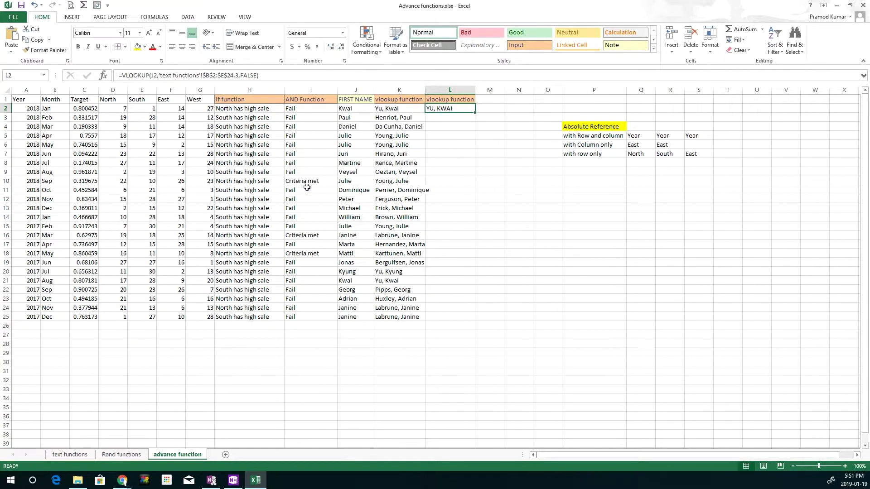
{"action": "double_click", "coordinate": [476, 113]}
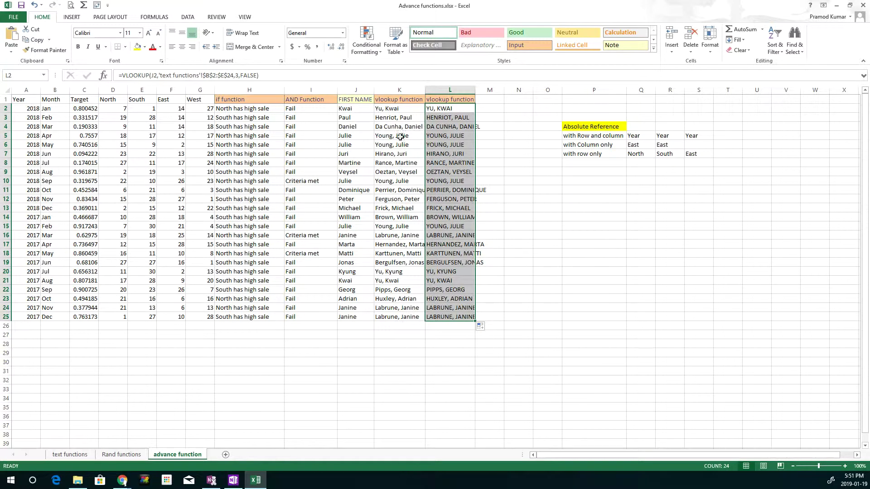
Compare the lookup value in J2 with the VLOOKUP formulas in K2 and L2.
{"action": "left_click", "coordinate": [352, 109]}
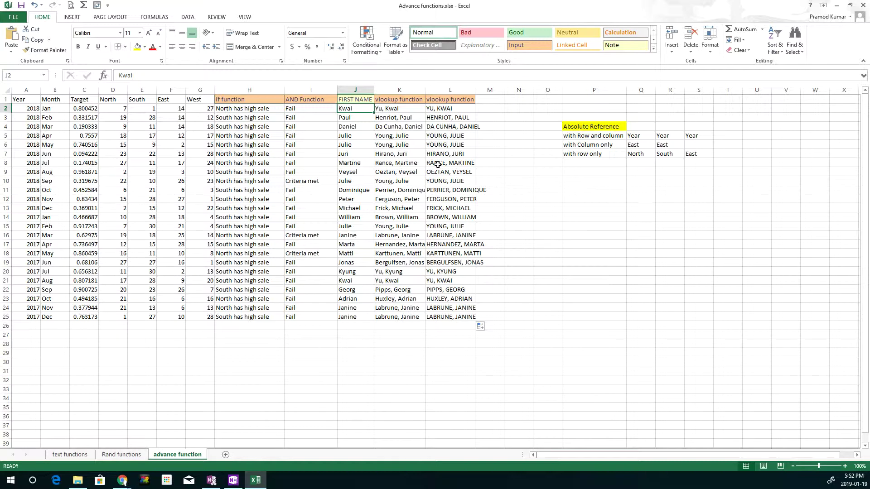
{"action": "left_click", "coordinate": [447, 111]}
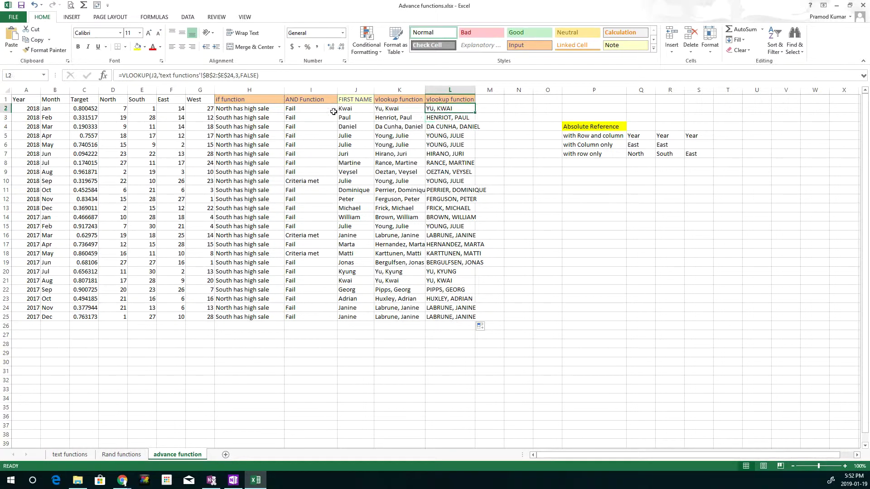
{"action": "left_click", "coordinate": [349, 110]}
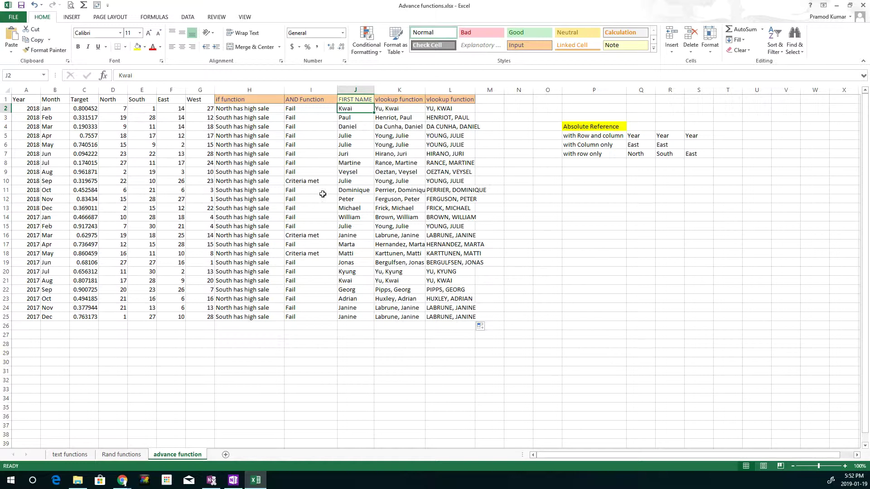
{"action": "left_click", "coordinate": [442, 109]}
{"action": "left_click", "coordinate": [404, 109]}
{"action": "key", "text": "Right"}
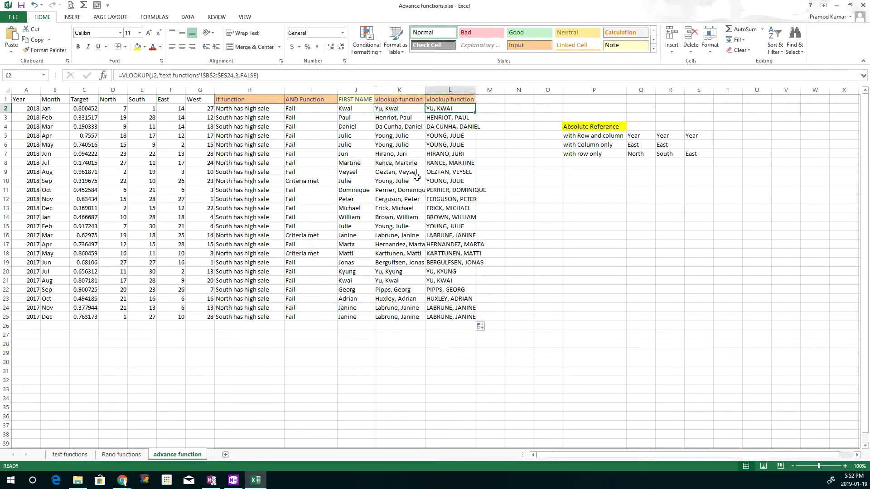
Clear the first name in B2 on the text functions sheet and check the VLOOKUP formulas in column K of the advance function sheet.
{"action": "left_click", "coordinate": [68, 454]}
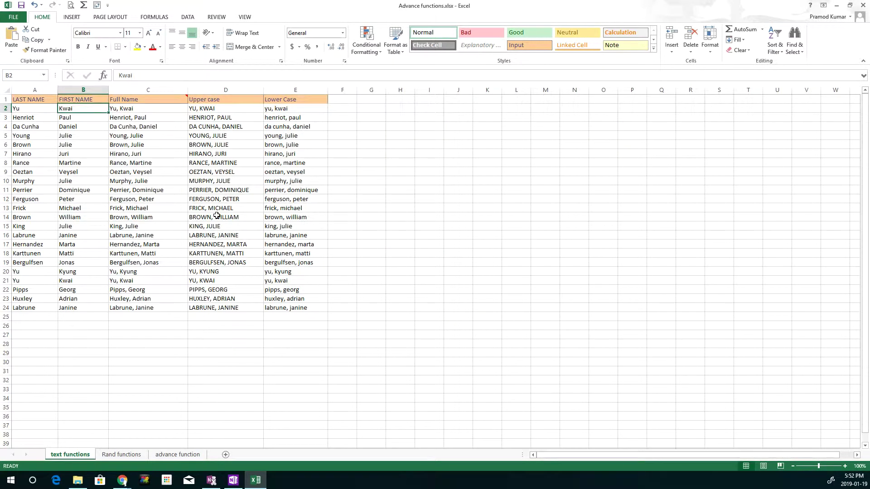
{"action": "key", "text": "Delete"}
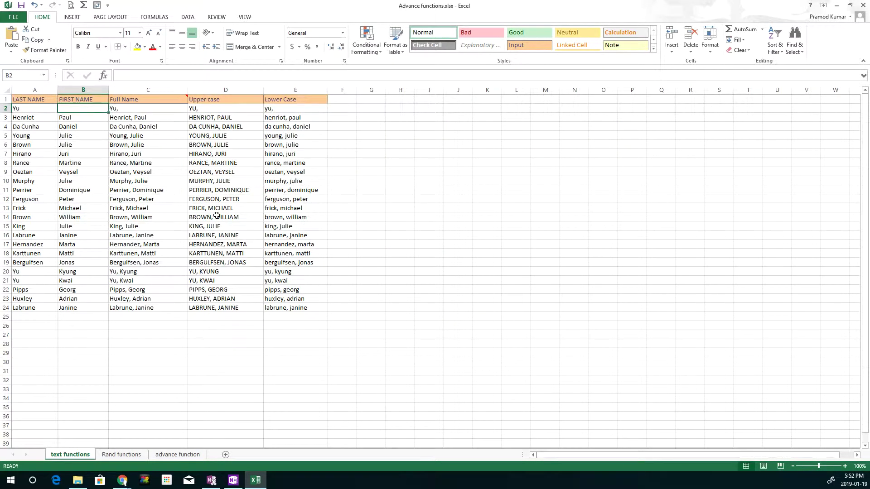
{"action": "left_click", "coordinate": [176, 455]}
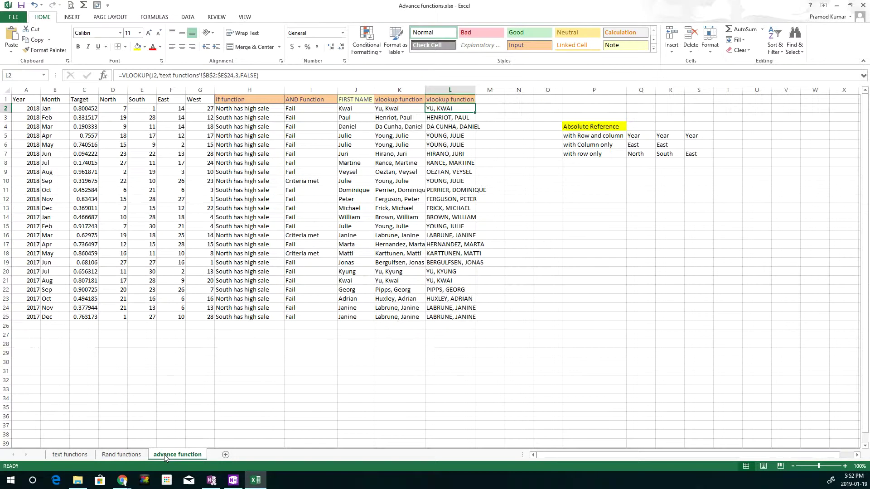
{"action": "double_click", "coordinate": [394, 112]}
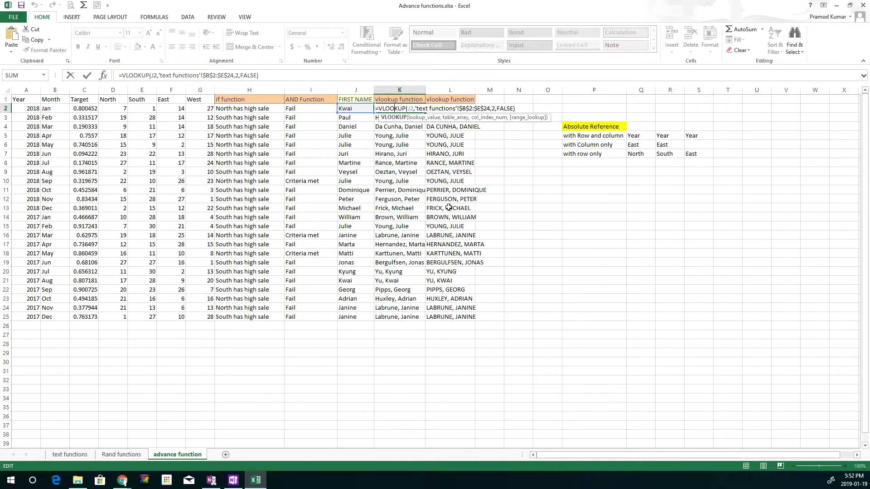
{"action": "key", "text": "Escape"}
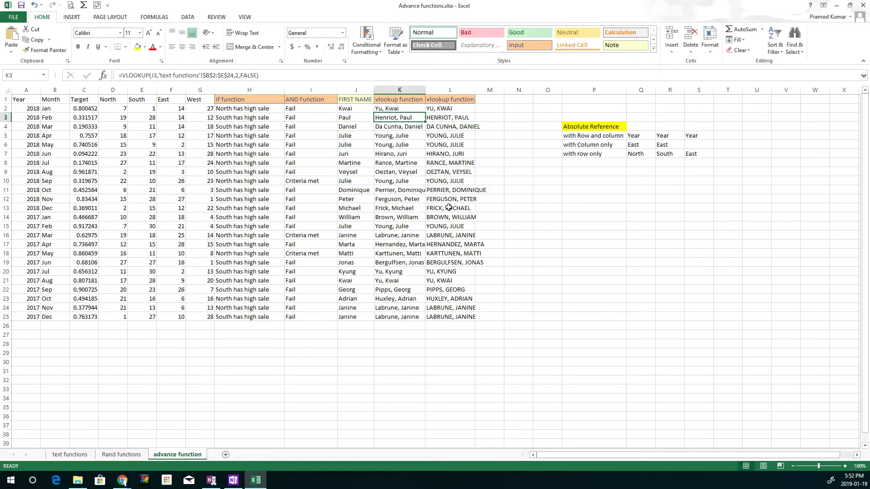
{"action": "key", "text": "F2"}
{"action": "key", "text": "Escape"}
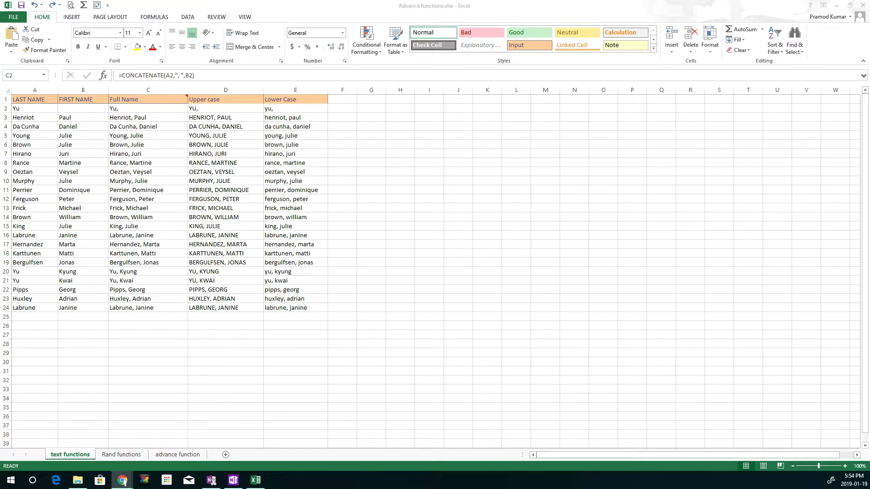
Check the first name in J2 against its VLOOKUP result in K2 on the advance function sheet.
{"action": "left_click", "coordinate": [177, 454]}
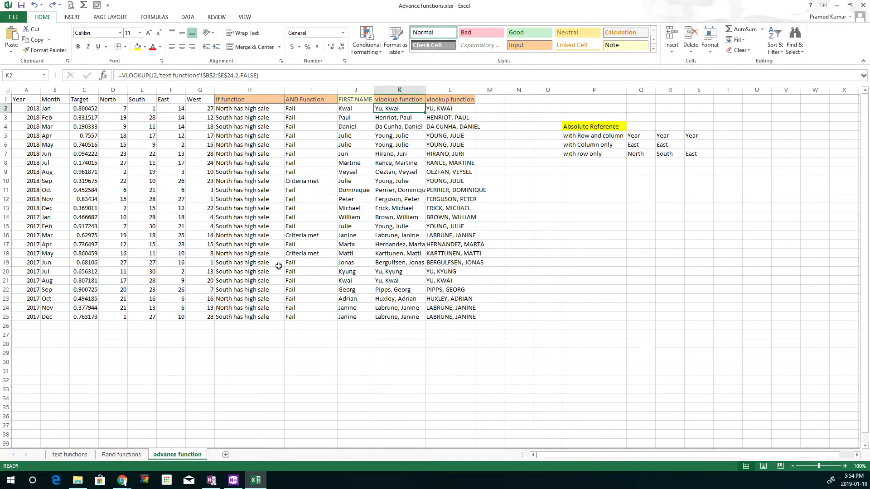
{"action": "left_click", "coordinate": [352, 109]}
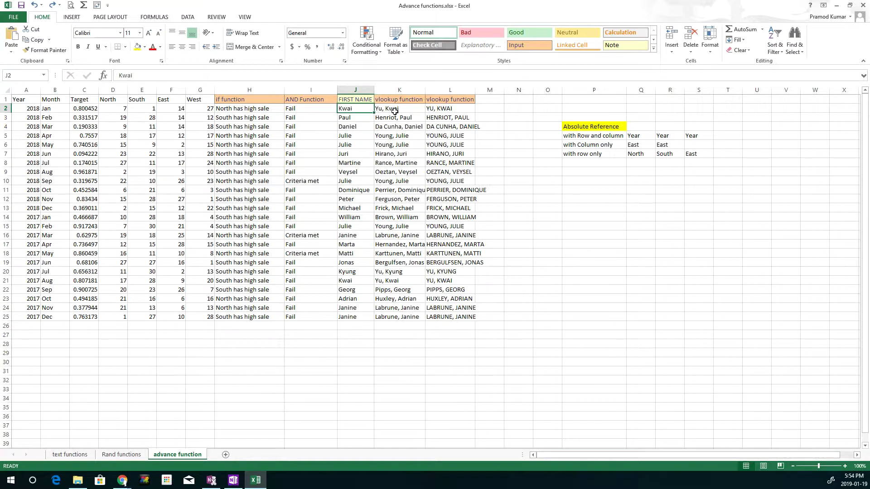
{"action": "left_click", "coordinate": [394, 110]}
{"action": "left_click", "coordinate": [348, 110]}
Apply the Bad cell style to the first name in B21 on the text functions sheet.
{"action": "left_click", "coordinate": [79, 455]}
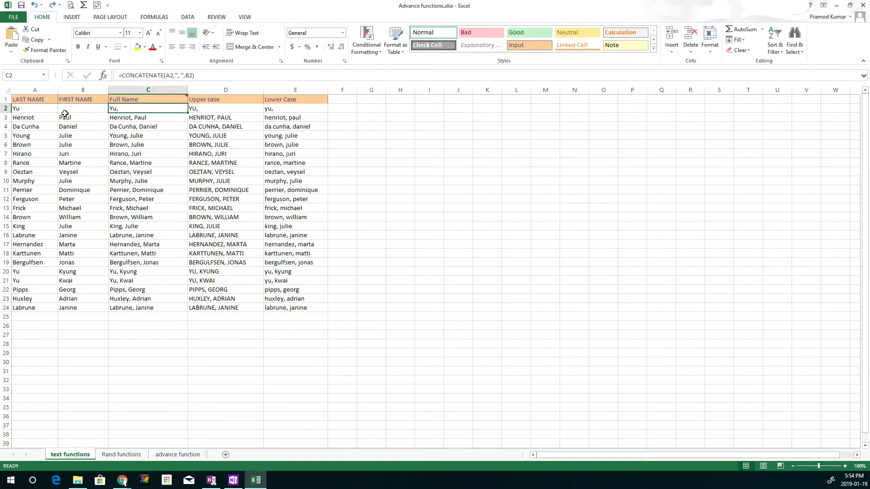
{"action": "left_click", "coordinate": [37, 280]}
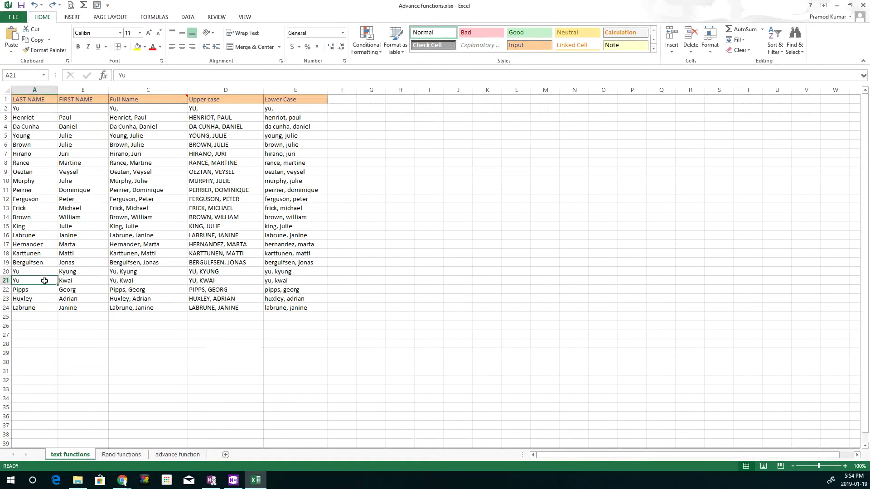
{"action": "left_click_drag", "start_coordinate": [39, 280], "coordinate": [102, 281]}
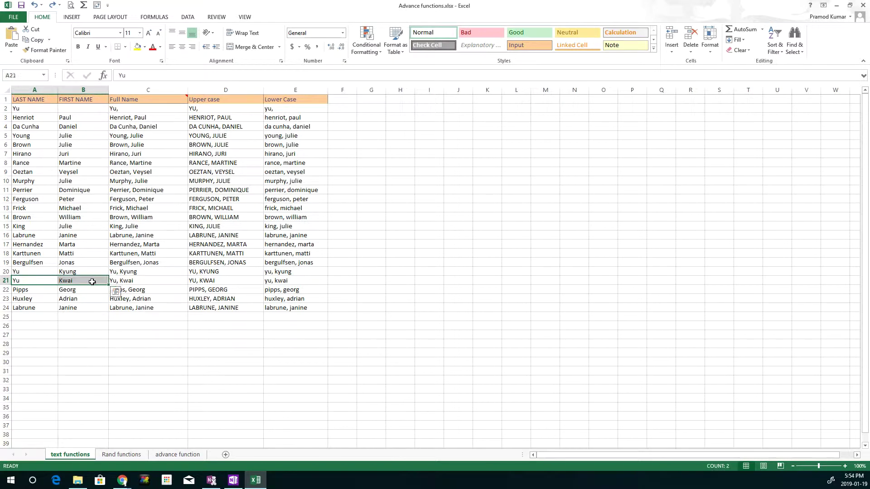
{"action": "left_click", "coordinate": [91, 281]}
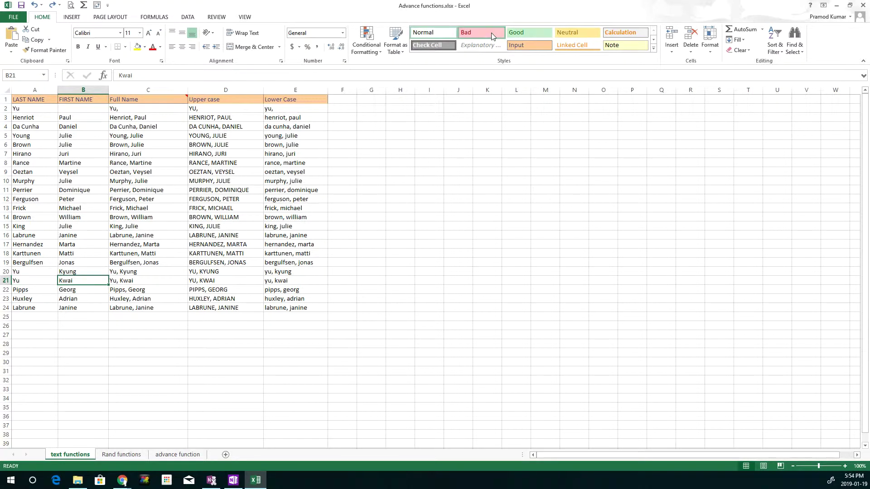
{"action": "left_click", "coordinate": [481, 32]}
Compare the full-name formulas in C21 and C2, and inspect the upper-case formula in D21.
{"action": "left_click", "coordinate": [147, 277]}
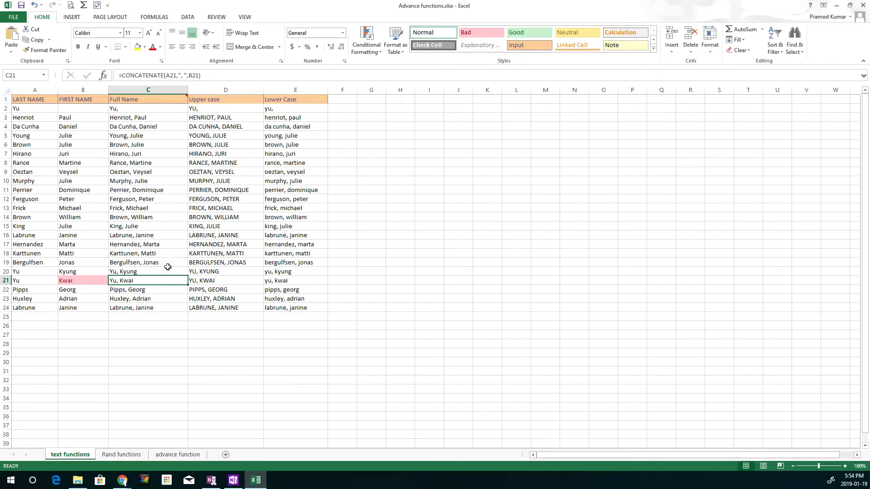
{"action": "left_click", "coordinate": [118, 108]}
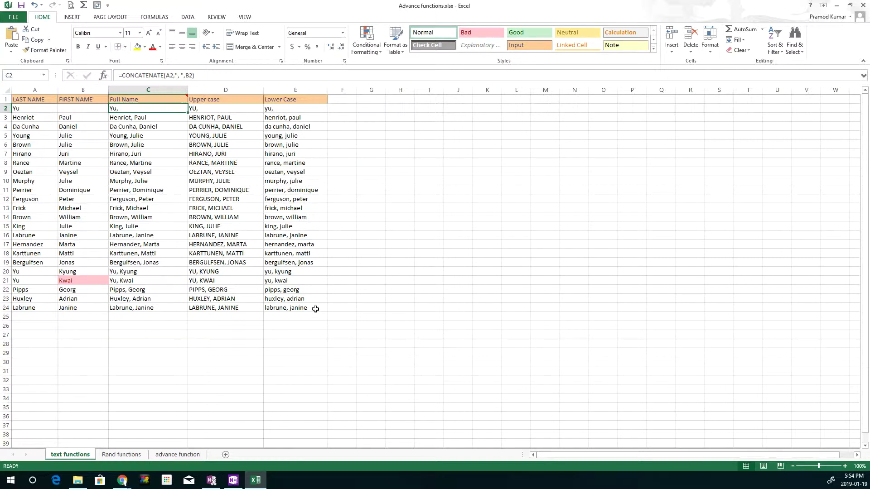
{"action": "left_click", "coordinate": [210, 280]}
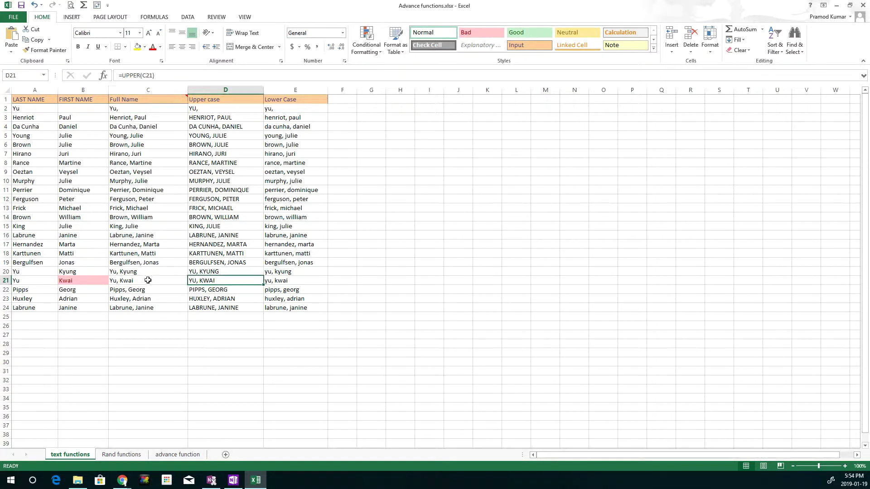
Clear the first name in B21 on the text functions sheet and return to the advance function sheet.
{"action": "left_click", "coordinate": [97, 283]}
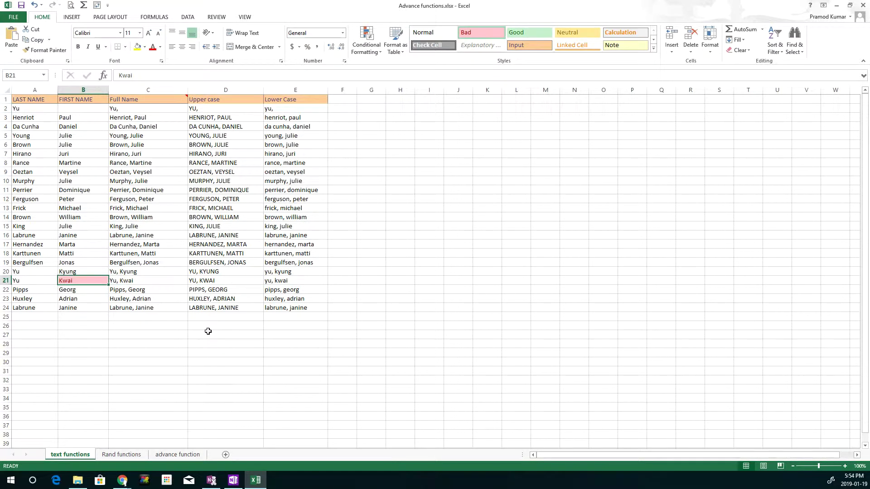
{"action": "key", "text": "Delete"}
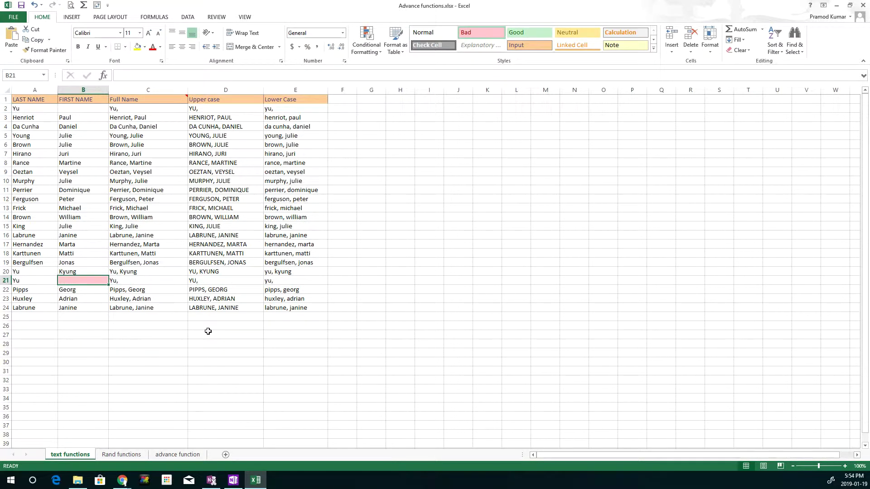
{"action": "left_click", "coordinate": [177, 454]}
Wrap the VLOOKUP formula in K2 in an IFNA function that returns "Value not found" for missing matches.
{"action": "left_click", "coordinate": [393, 111]}
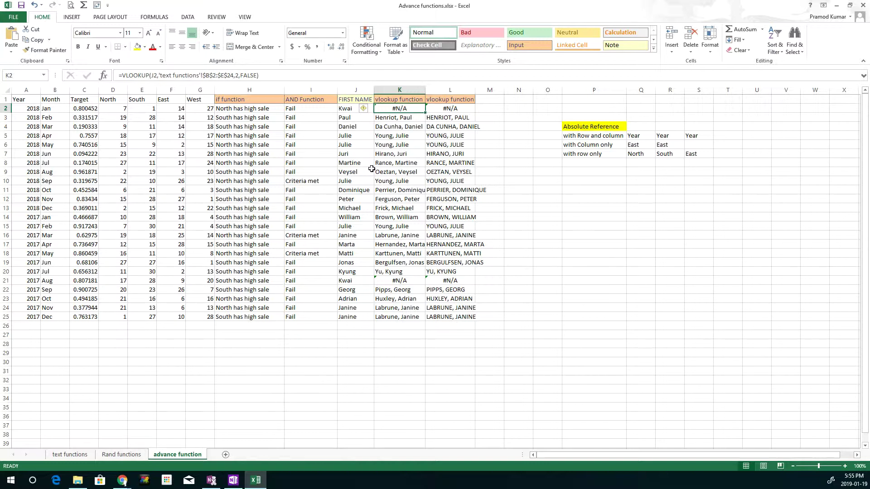
{"action": "key", "text": "F2"}
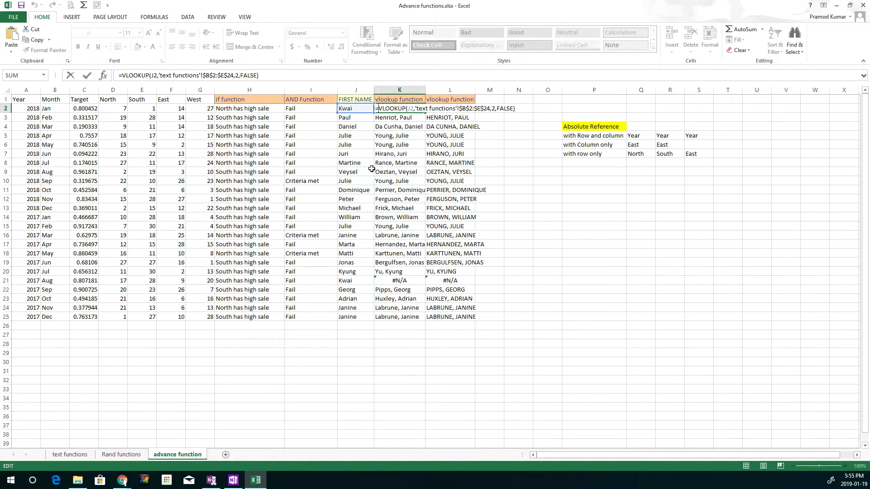
{"action": "key", "text": "Home"}
{"action": "type", "text": "if"}
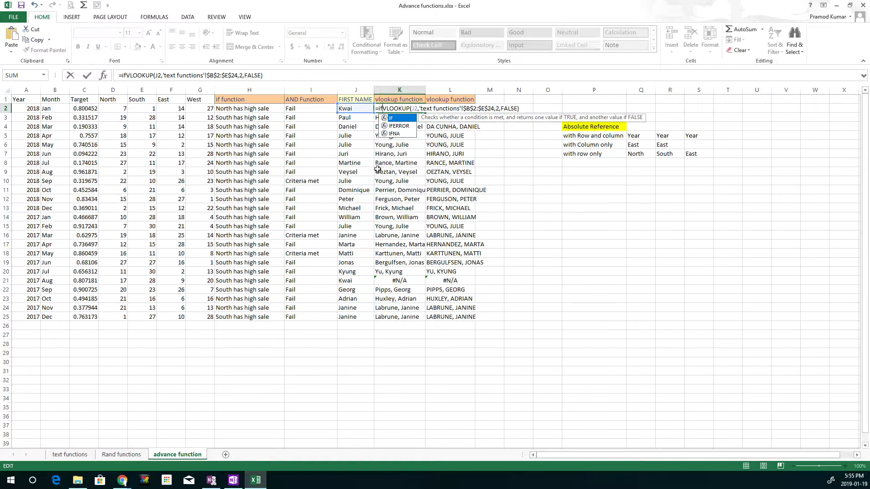
{"action": "double_click", "coordinate": [394, 134]}
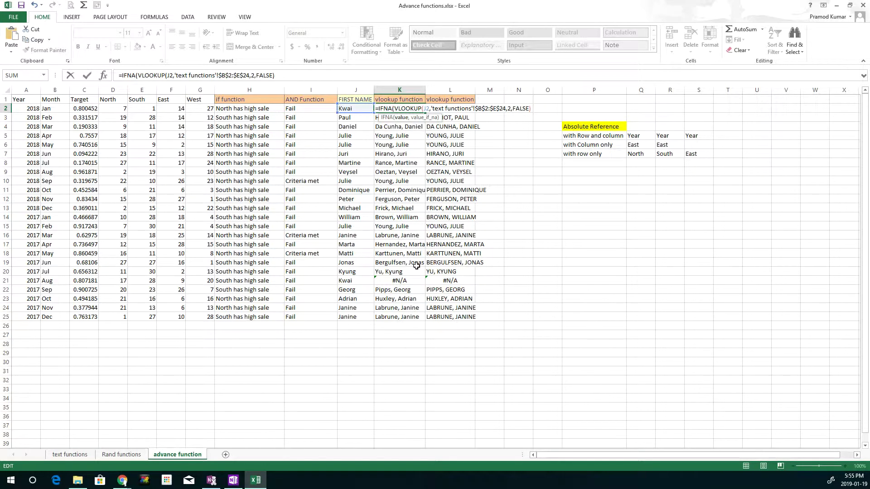
{"action": "type", "text": ",\"Value not found"}
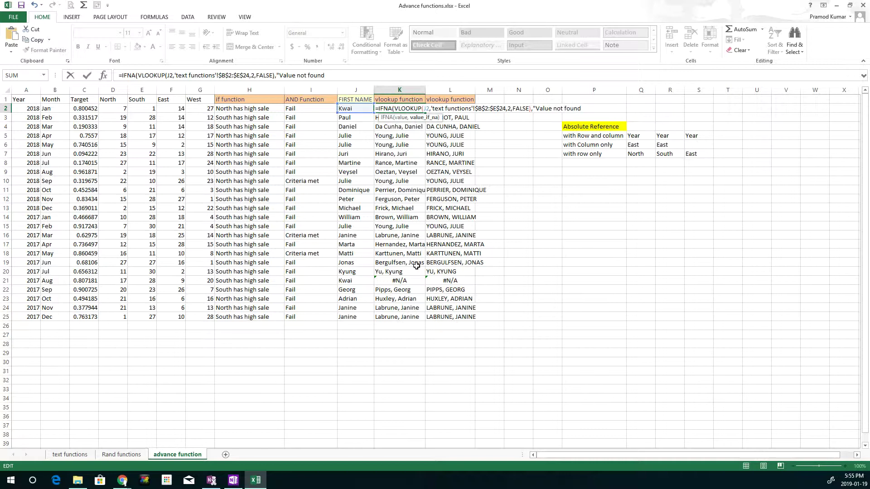
{"action": "type", "text": "\")"}
{"action": "key", "text": "Return"}
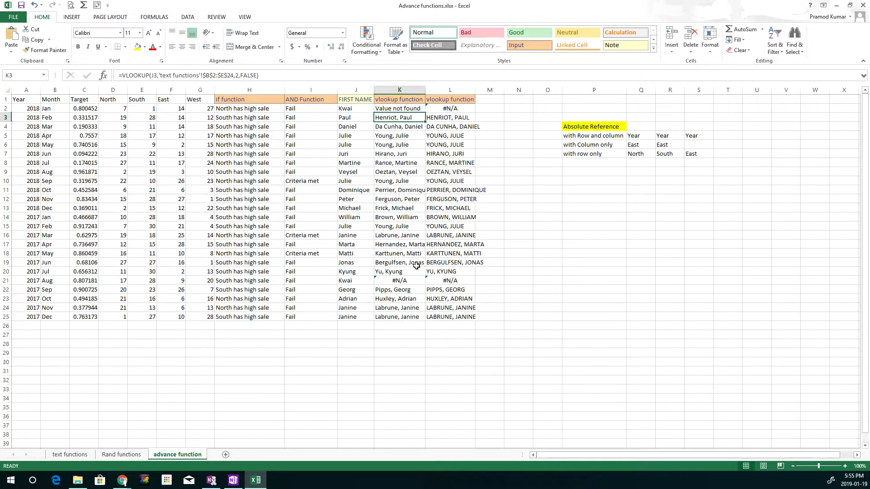
Replace the formula in L2 with K2's exact formula, =IFNA(VLOOKUP(J2,'text functions'!$B$2:$E$24,2,FALSE),"Value not found").
{"action": "key", "text": "Up"}
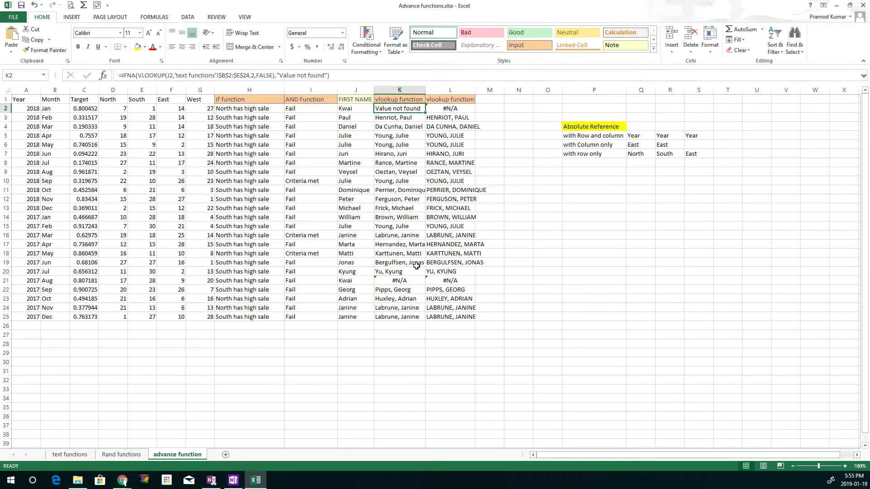
{"action": "key", "text": "Right"}
{"action": "key", "text": "Left"}
{"action": "key", "text": "Right"}
{"action": "key", "text": "Left"}
{"action": "key", "text": "F2"}
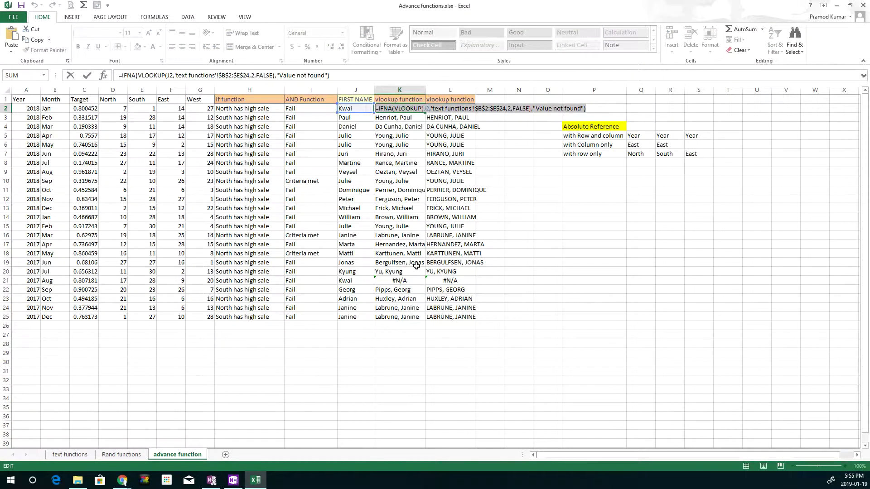
{"action": "key", "text": "Escape"}
{"action": "key", "text": "Right"}
{"action": "key", "text": "F2"}
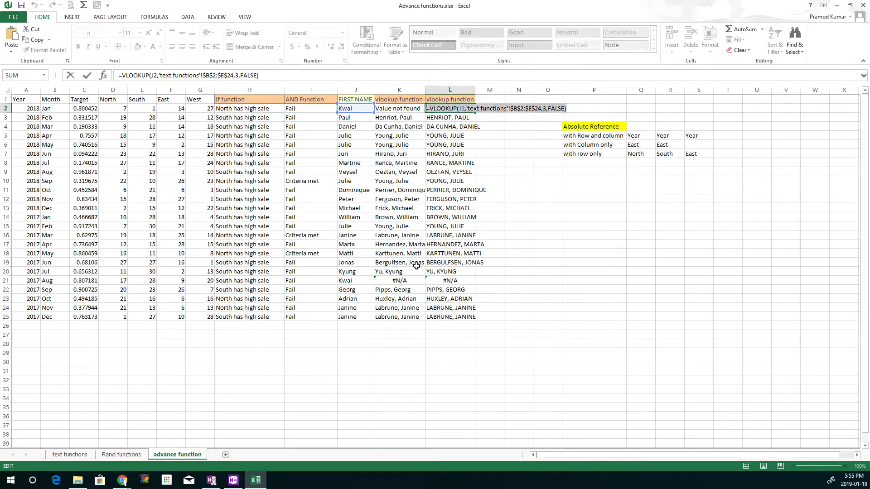
{"action": "type", "text": "=IFNA(VLOOKUP(J2,'text functions'!$B$2:$E$24,2,FALSE),\"Value not found\")"}
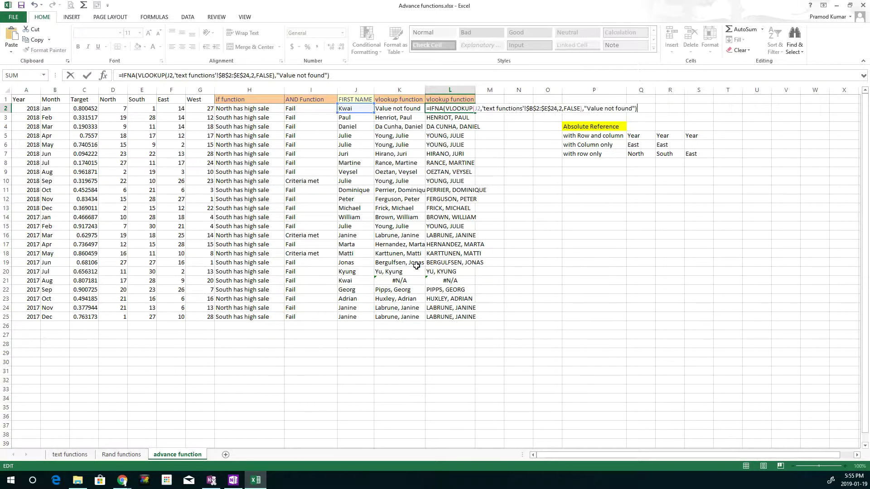
{"action": "key", "text": "Return"}
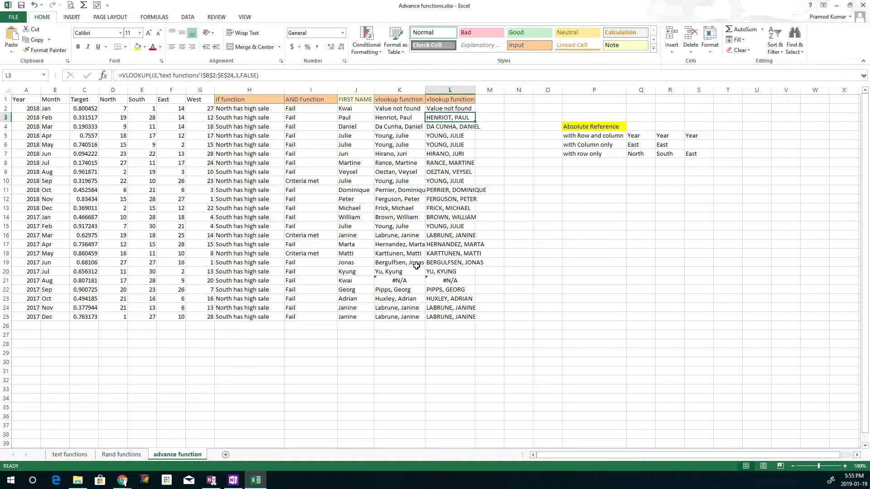
Apply the Good cell style to the IFNA results in K2:L2.
{"action": "key", "text": "Up"}
{"action": "key", "text": "shift+Left"}
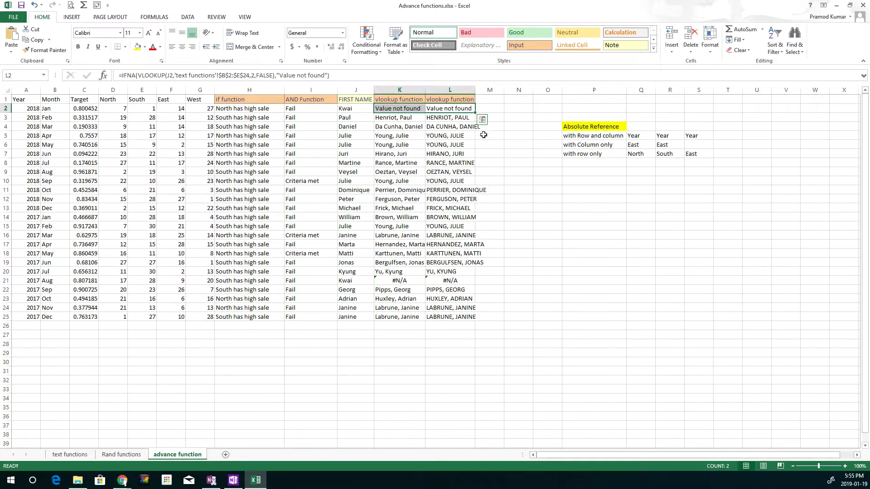
{"action": "left_click", "coordinate": [529, 32]}
{"action": "left_click", "coordinate": [395, 145]}
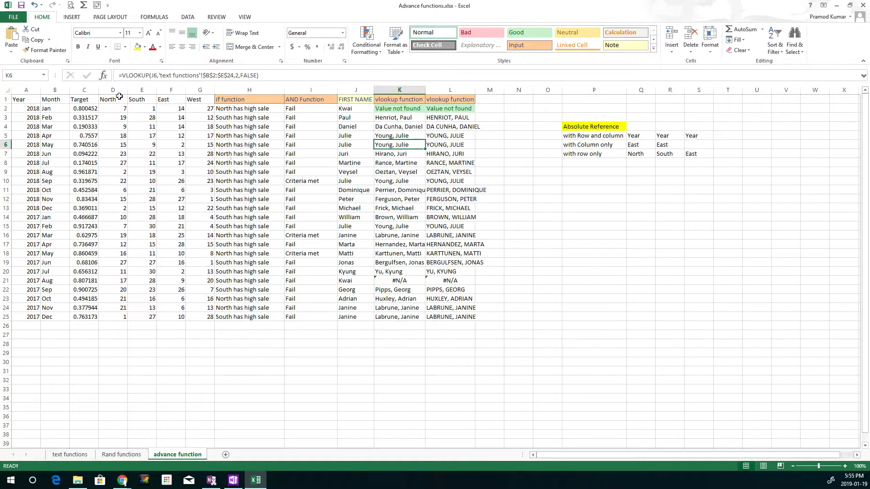
Review the IFNA formula in K2, the IF formula in H6 and the AND formula in I15.
{"action": "left_click", "coordinate": [138, 76]}
{"action": "left_click", "coordinate": [405, 125]}
{"action": "left_click", "coordinate": [403, 111]}
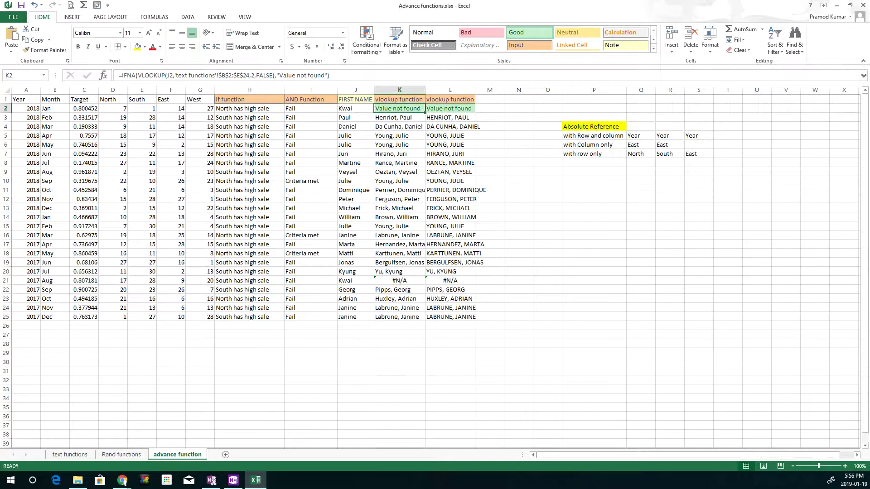
{"action": "left_click", "coordinate": [299, 182]}
{"action": "left_click", "coordinate": [269, 146]}
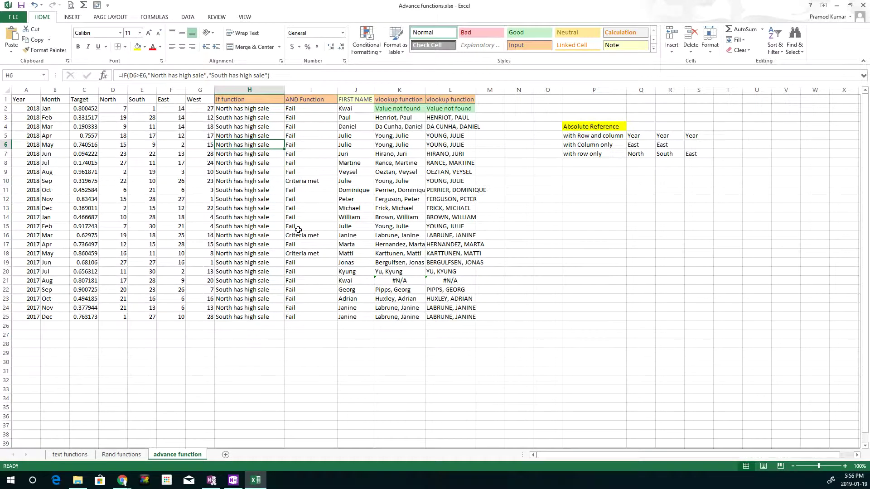
{"action": "left_click", "coordinate": [297, 228]}
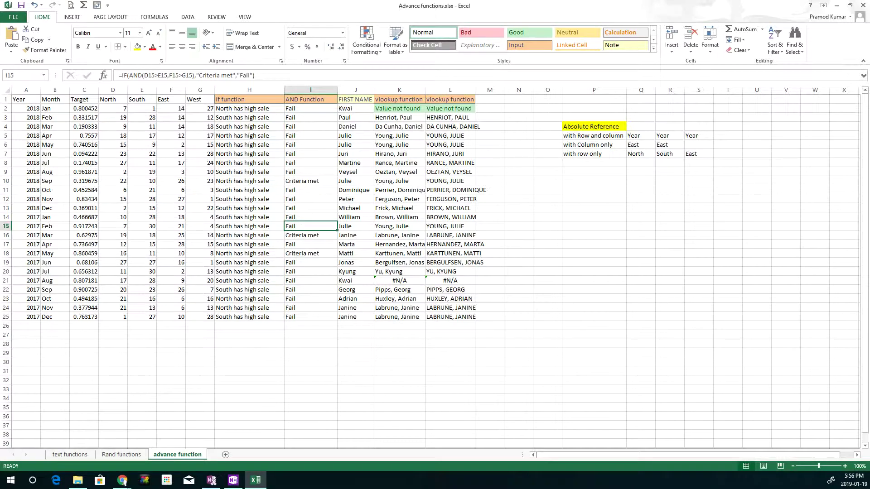